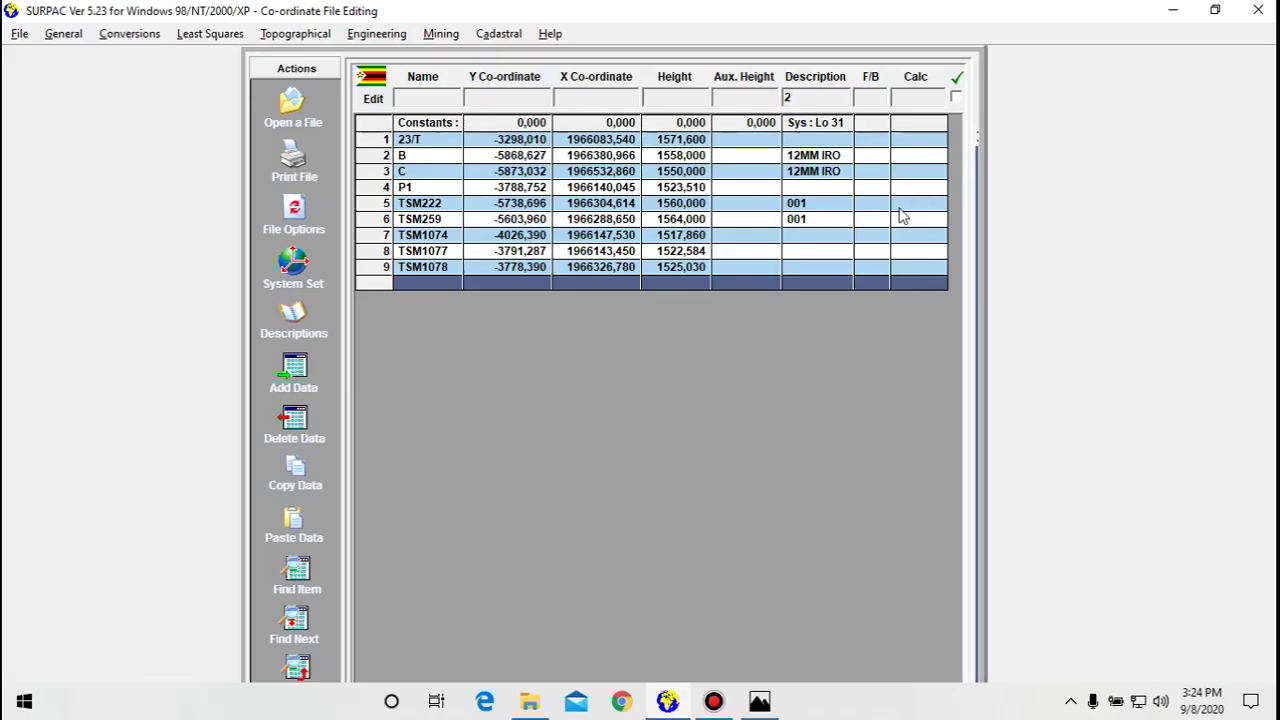
Create a new general observation file named Kilda from Topographical > General Observation File Load/Edit.
click(300, 34)
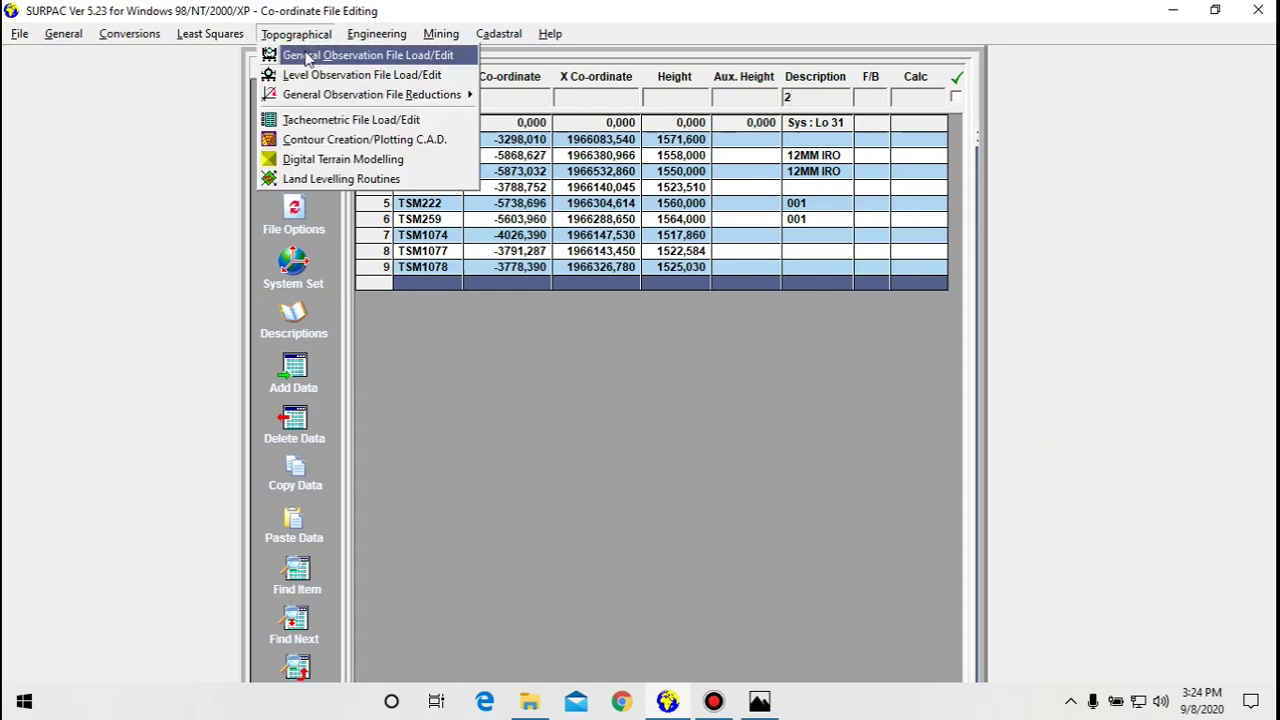
click(308, 56)
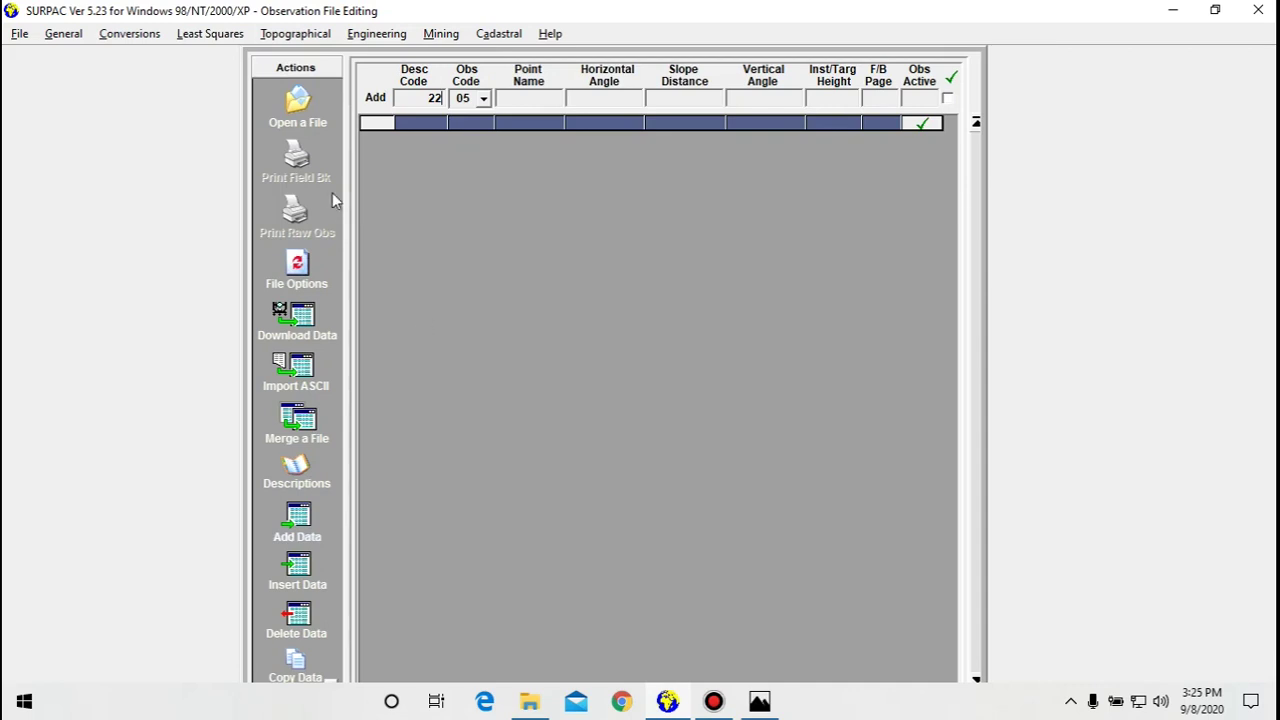
click(301, 128)
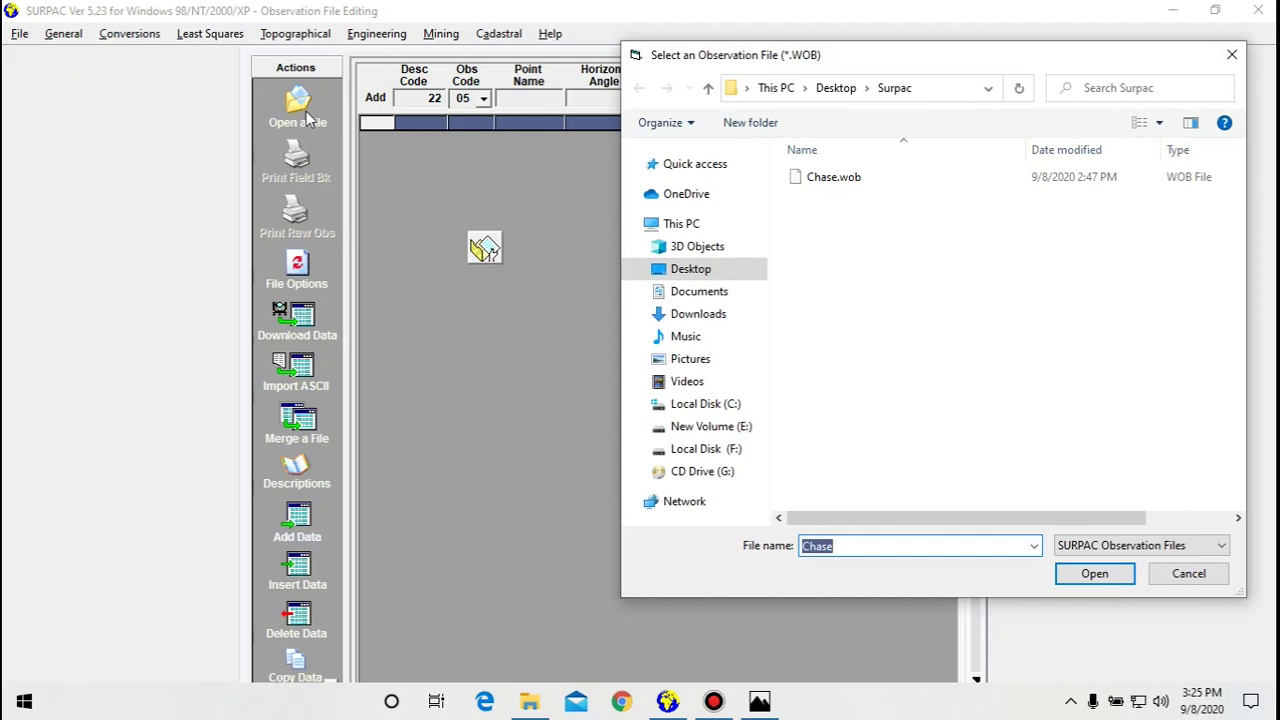
text(Kilda)
click(1082, 584)
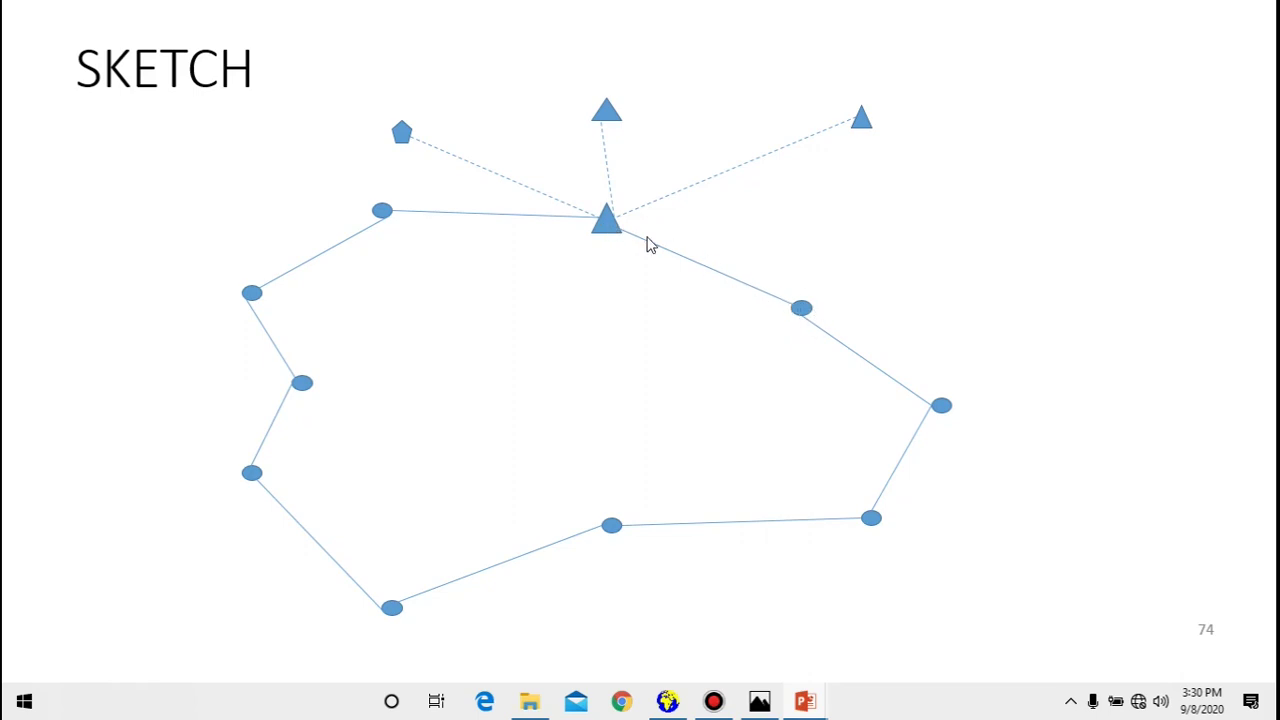
Clear the description code and read the code list describing observation codes 01–09.
key(alt+Tab)
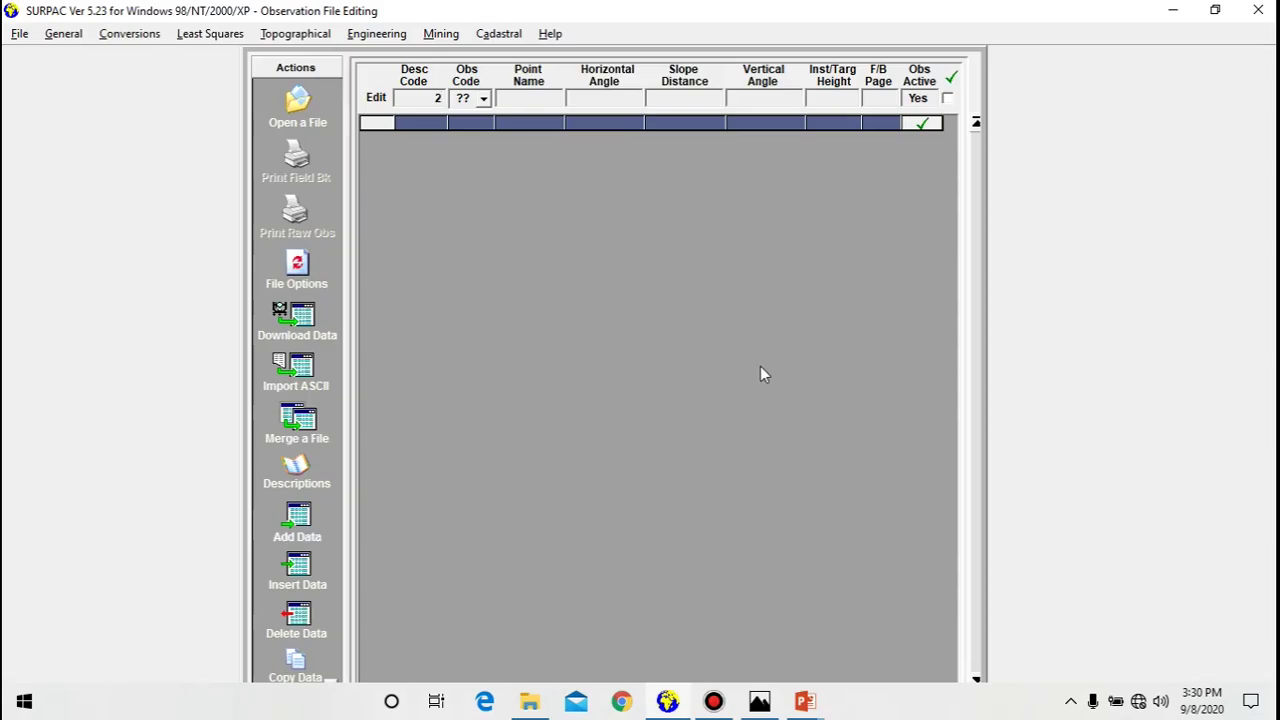
key(BackSpace)
click(482, 99)
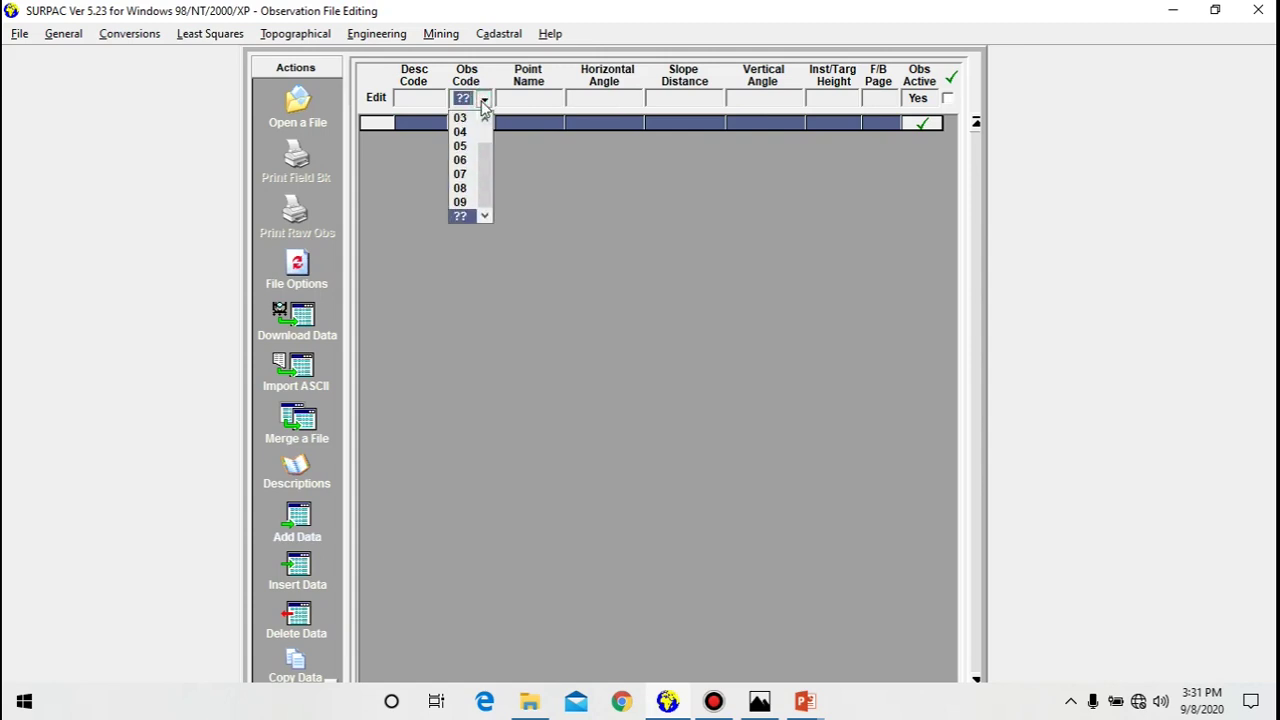
scroll(484, 168, up, 1)
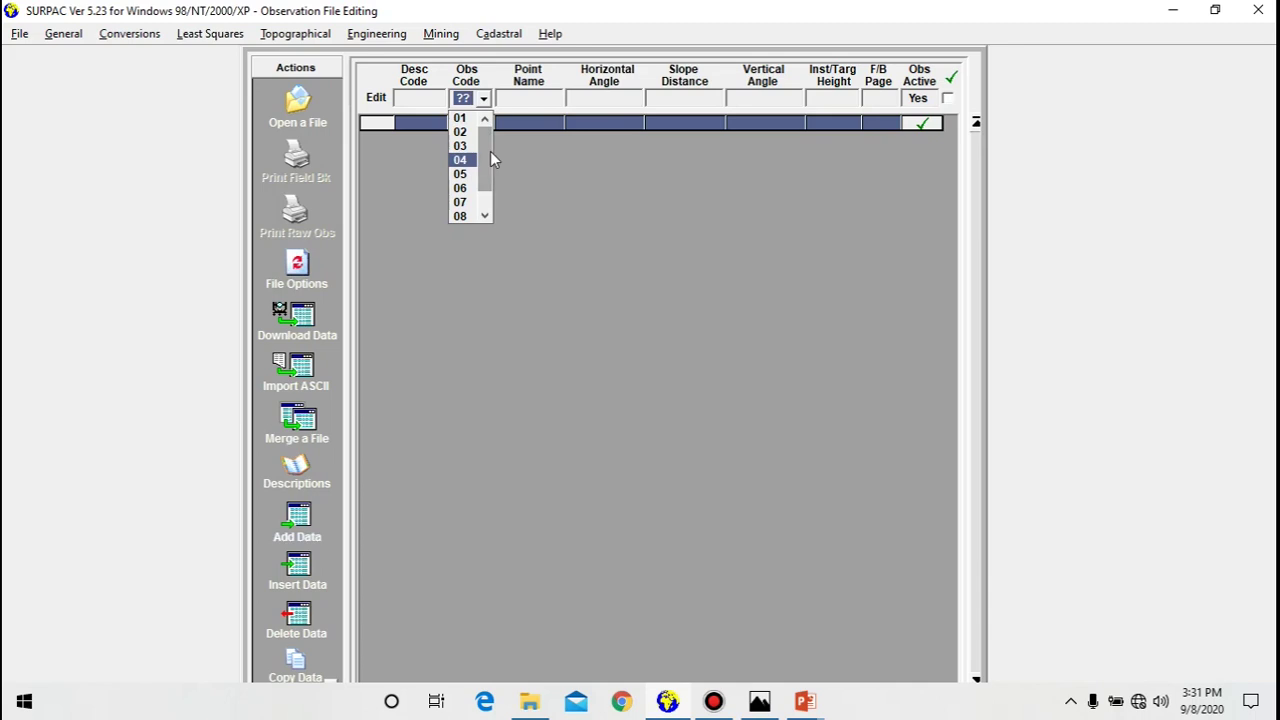
drag(487, 153, 488, 178)
click(466, 215)
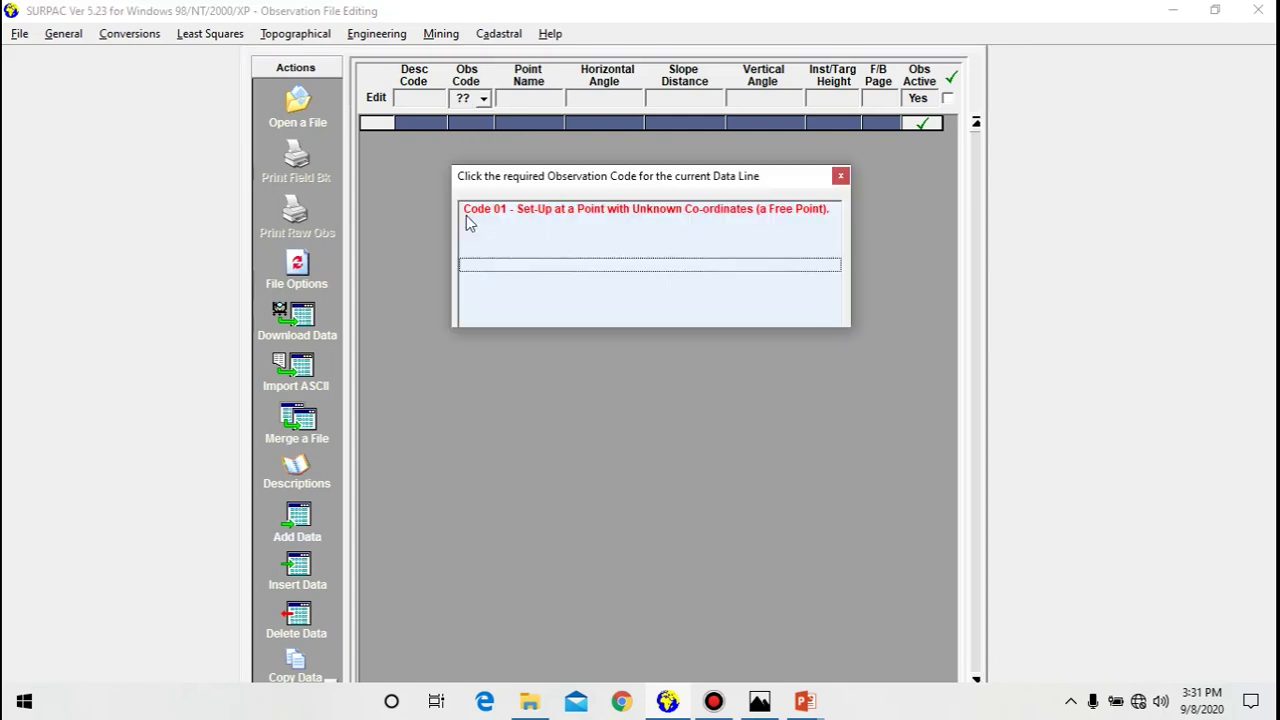
drag(545, 183, 572, 168)
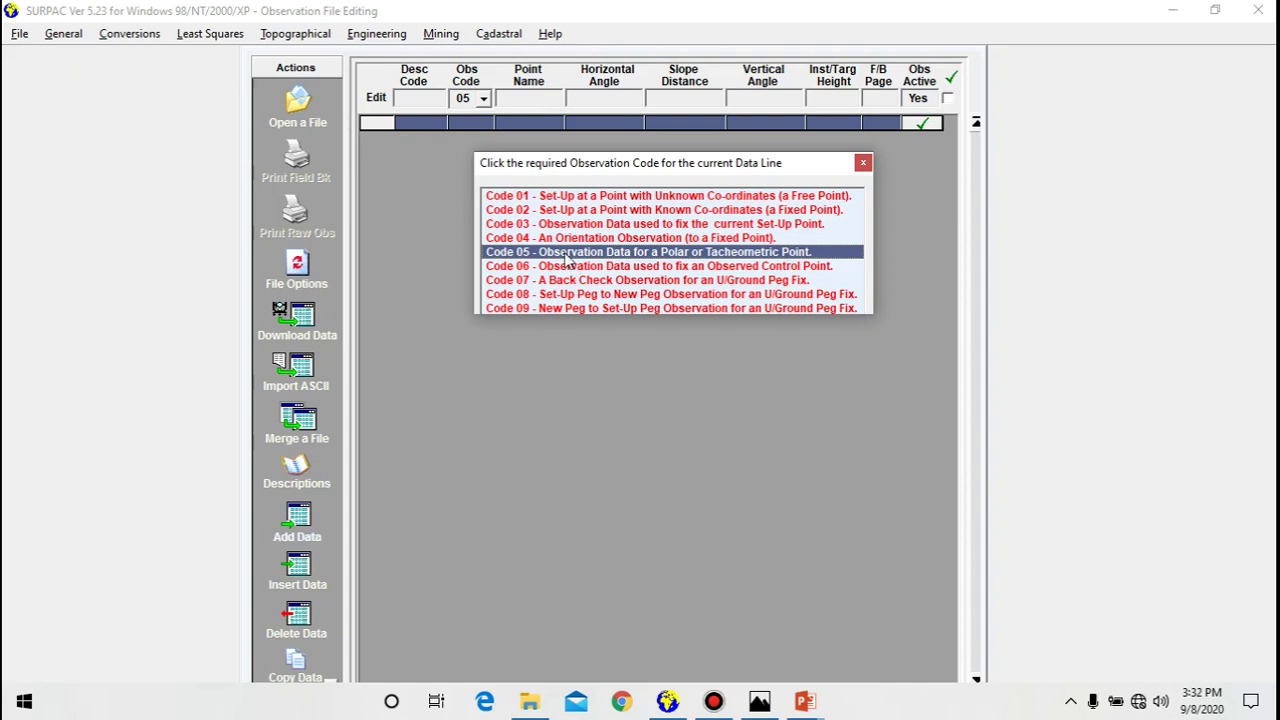
click(863, 164)
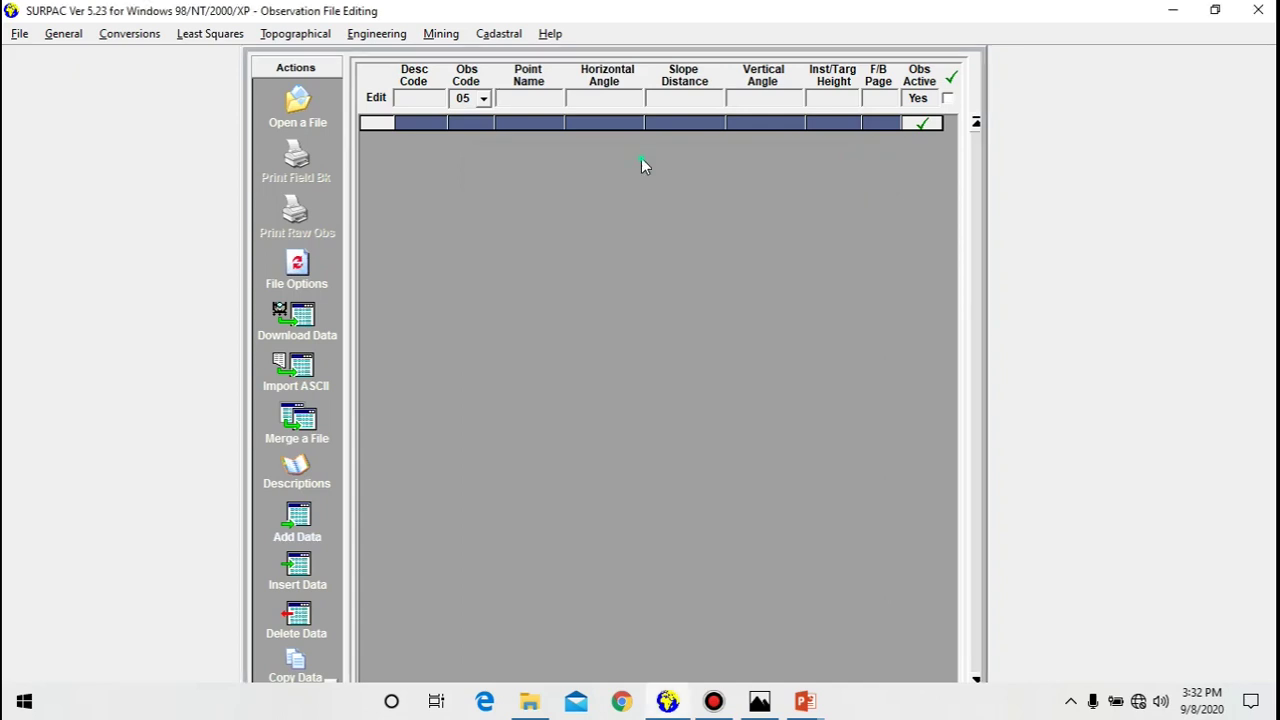
Add a code 02 setup row at station TSM222 with instrument height 1.5.
text(2)
click(483, 98)
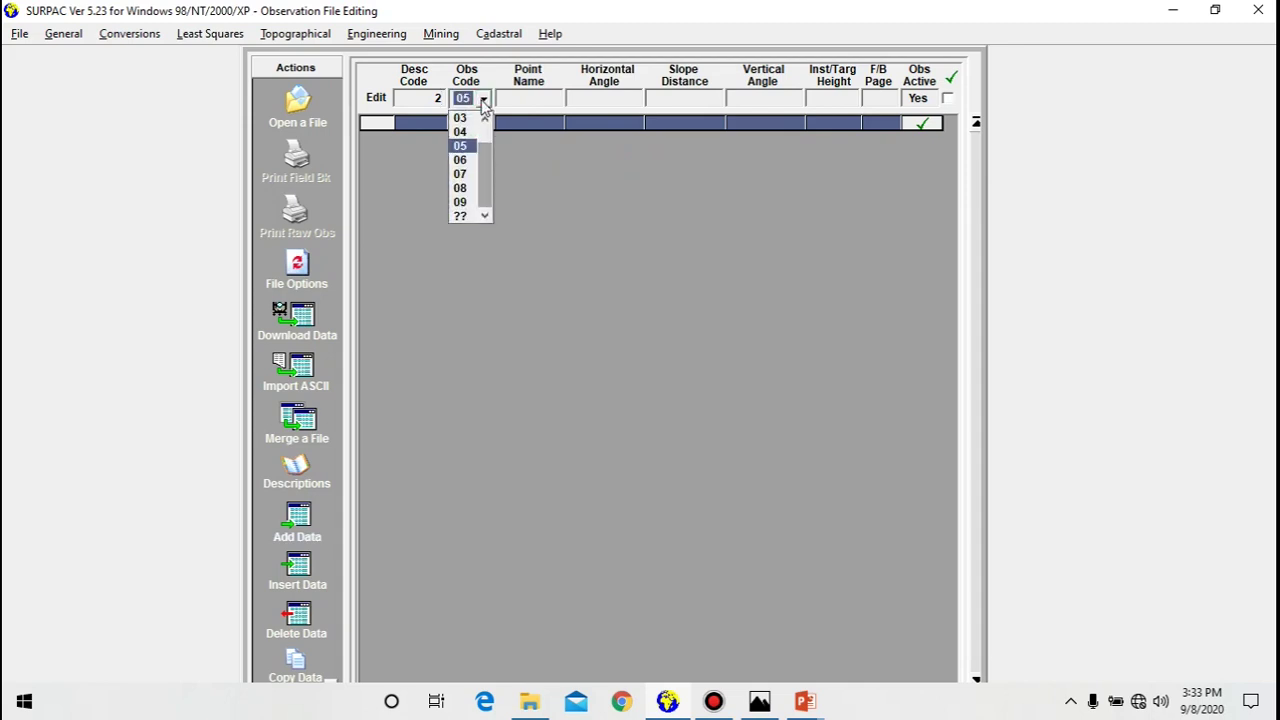
drag(484, 165, 486, 134)
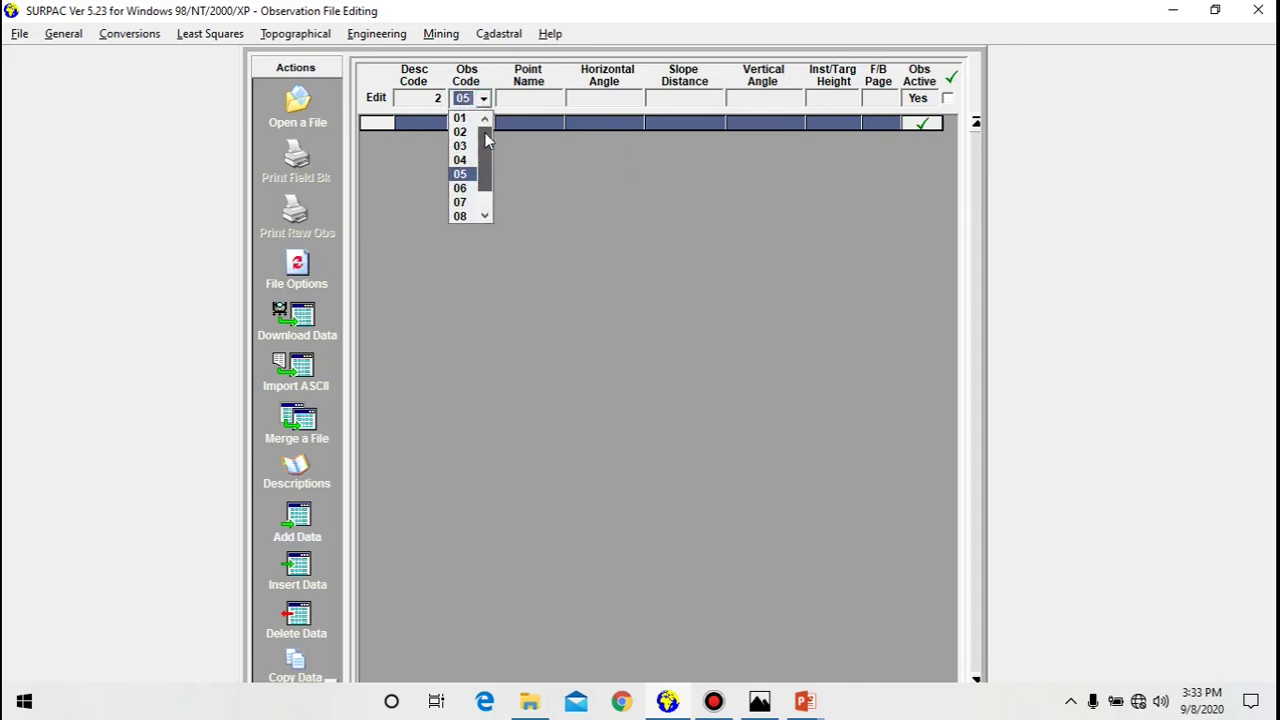
click(462, 131)
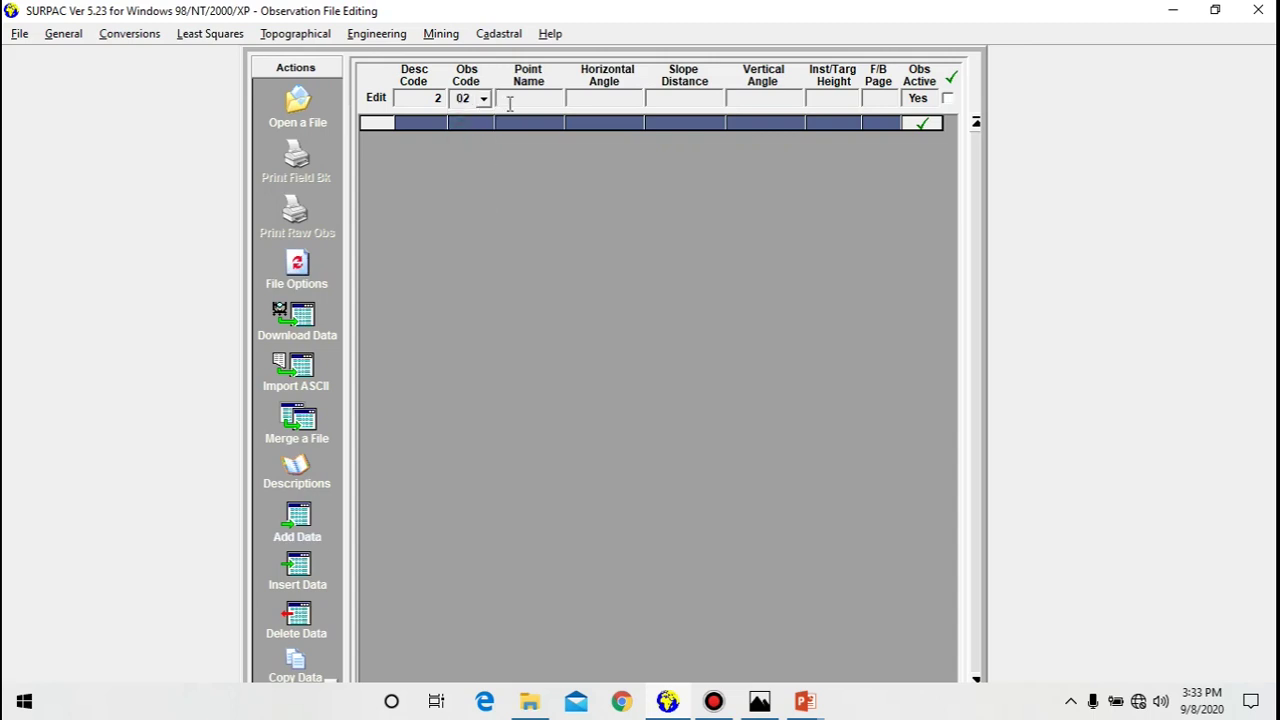
text(TSM222)
click(439, 98)
text(2)
key(BackSpace)
click(817, 97)
text(1.5)
click(945, 100)
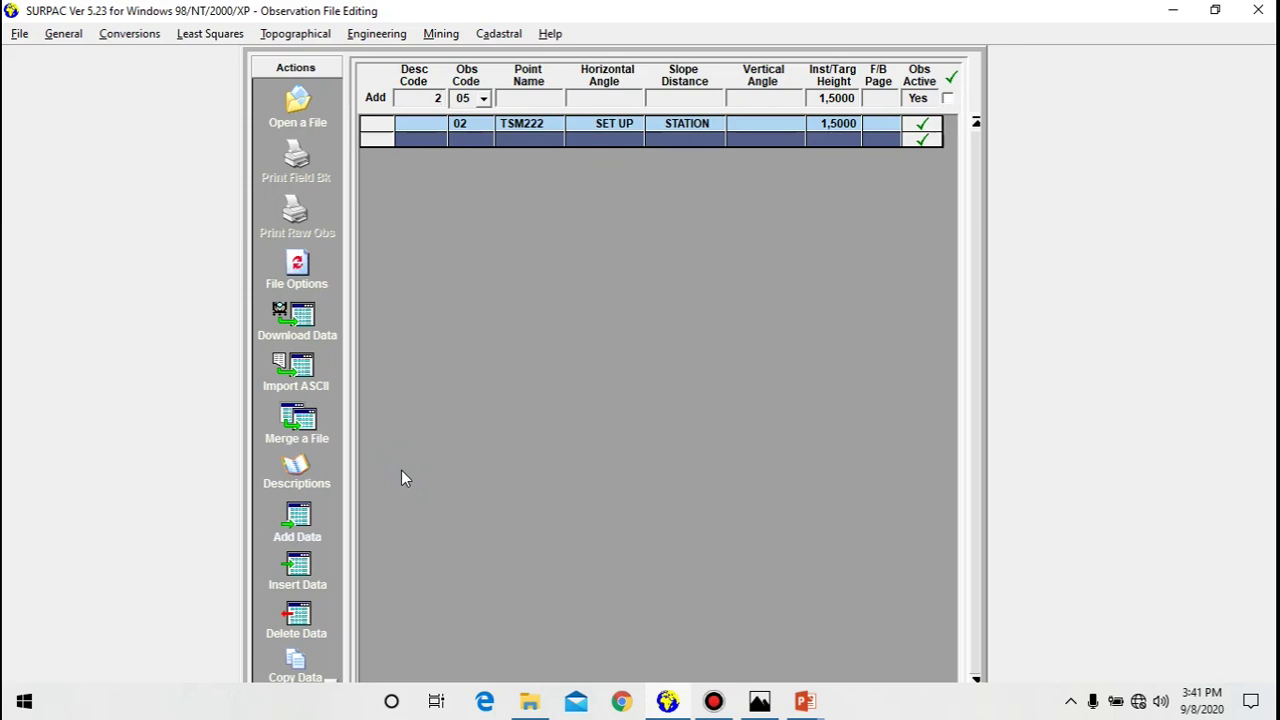
Start a code 04 orientation row to point B with horizontal angle 300:12:12.
key(BackSpace)
click(483, 98)
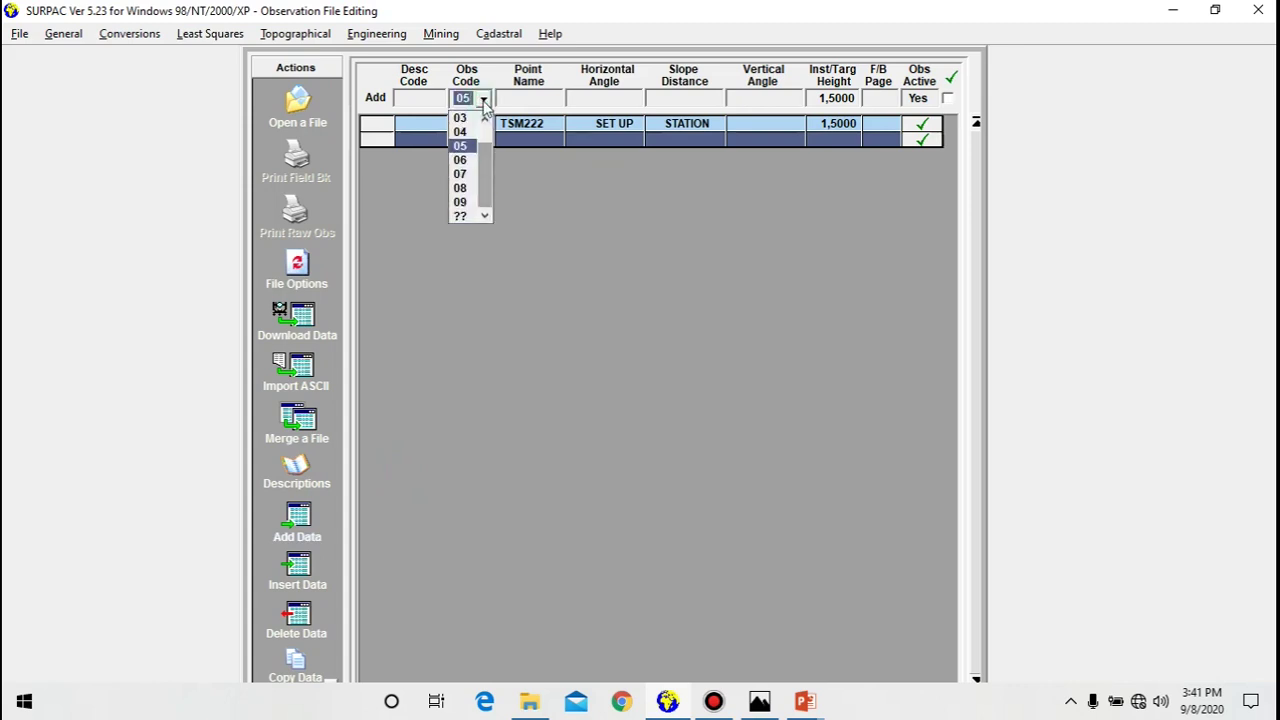
click(465, 132)
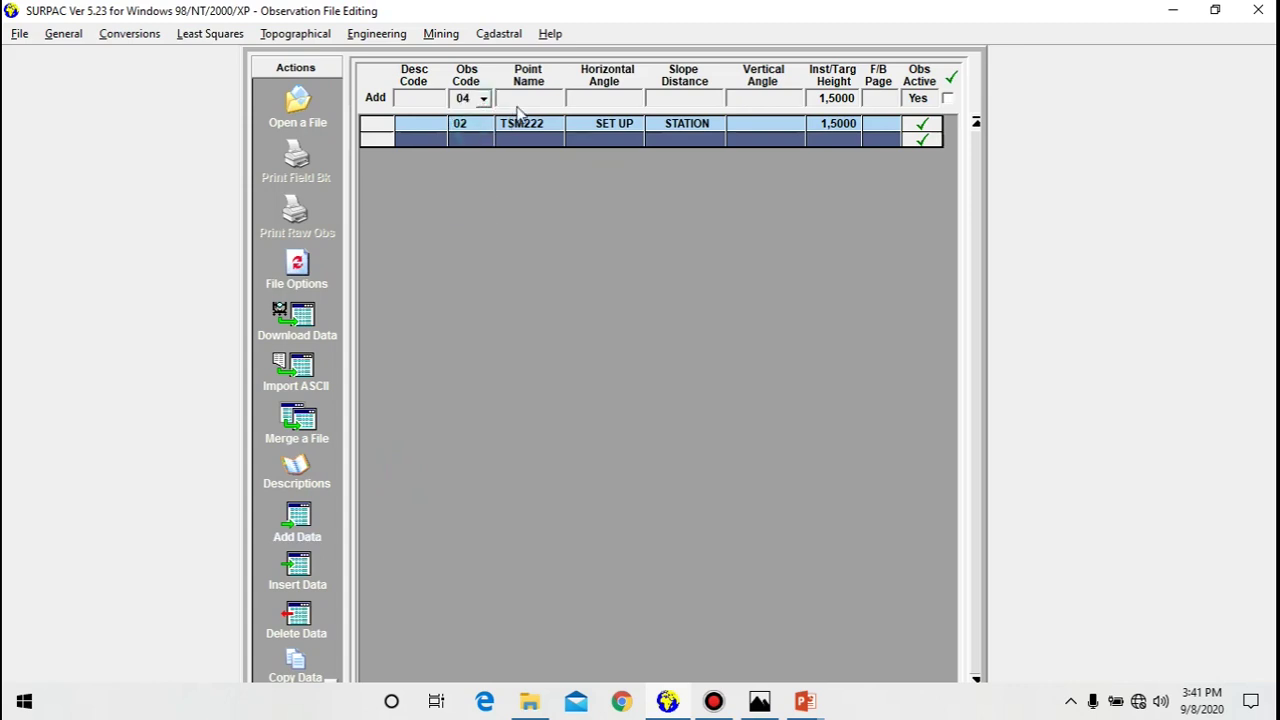
text(B)
click(598, 100)
text(300.12.12)
Enter slope distance 150.1850, vertical angle 90:24:58 and target height 1.2, then commit the row.
click(657, 99)
text(158)
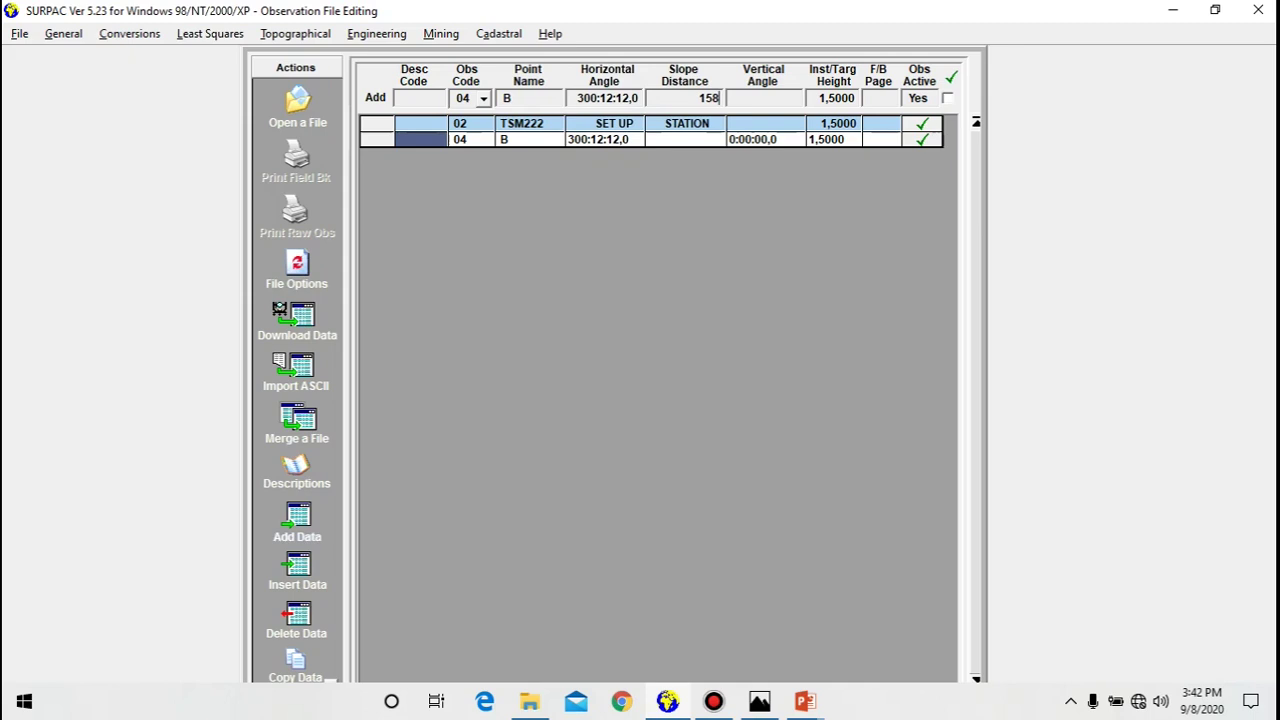
key(BackSpace)
text(0.1850)
click(747, 100)
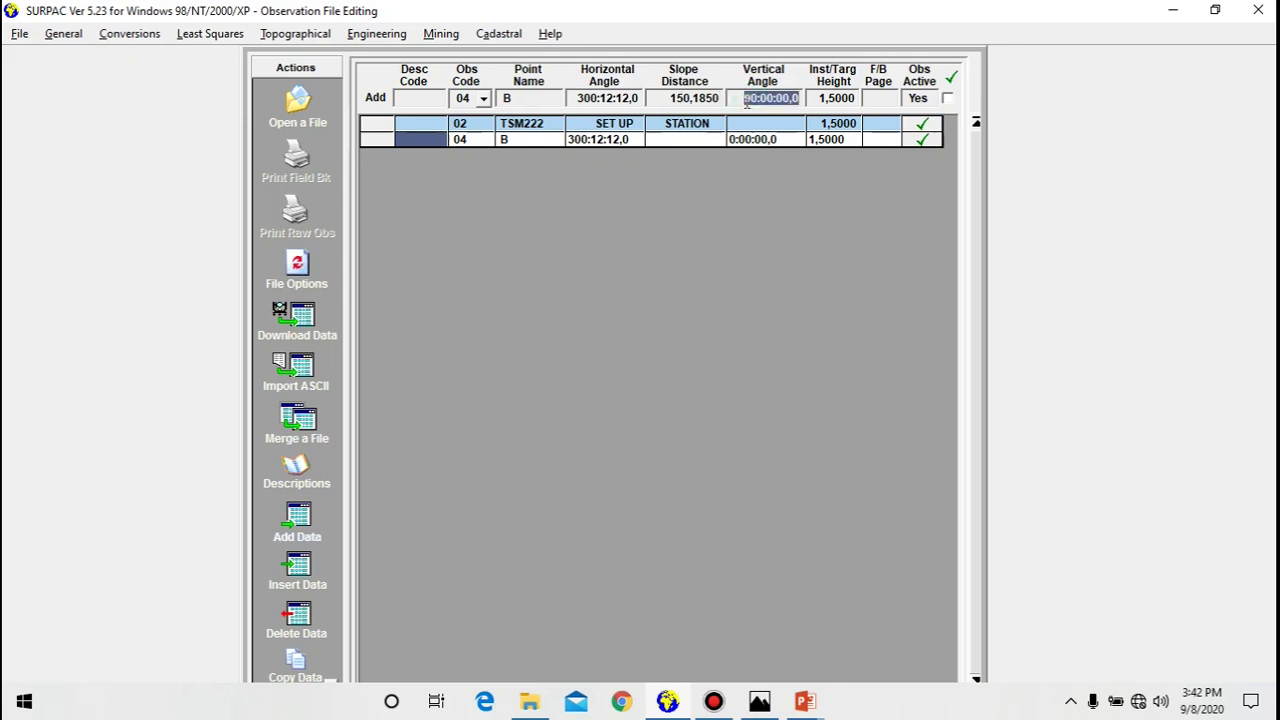
text(90)
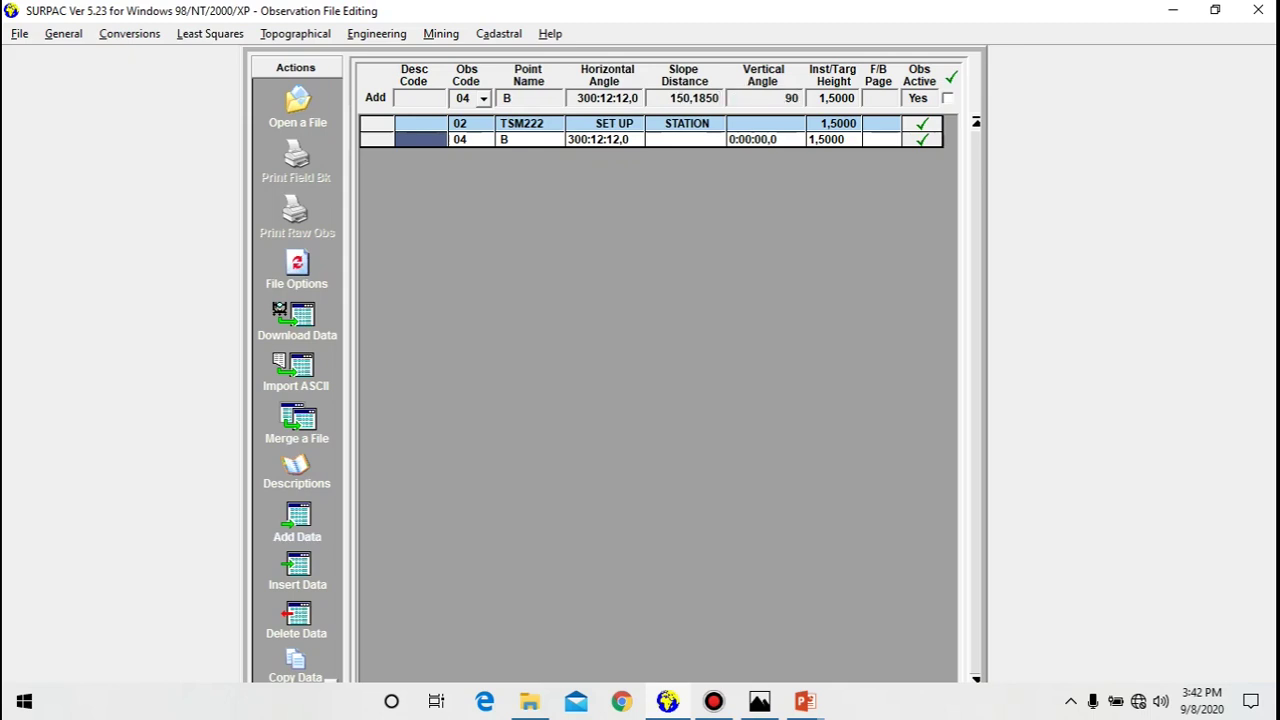
text(.2458)
click(841, 98)
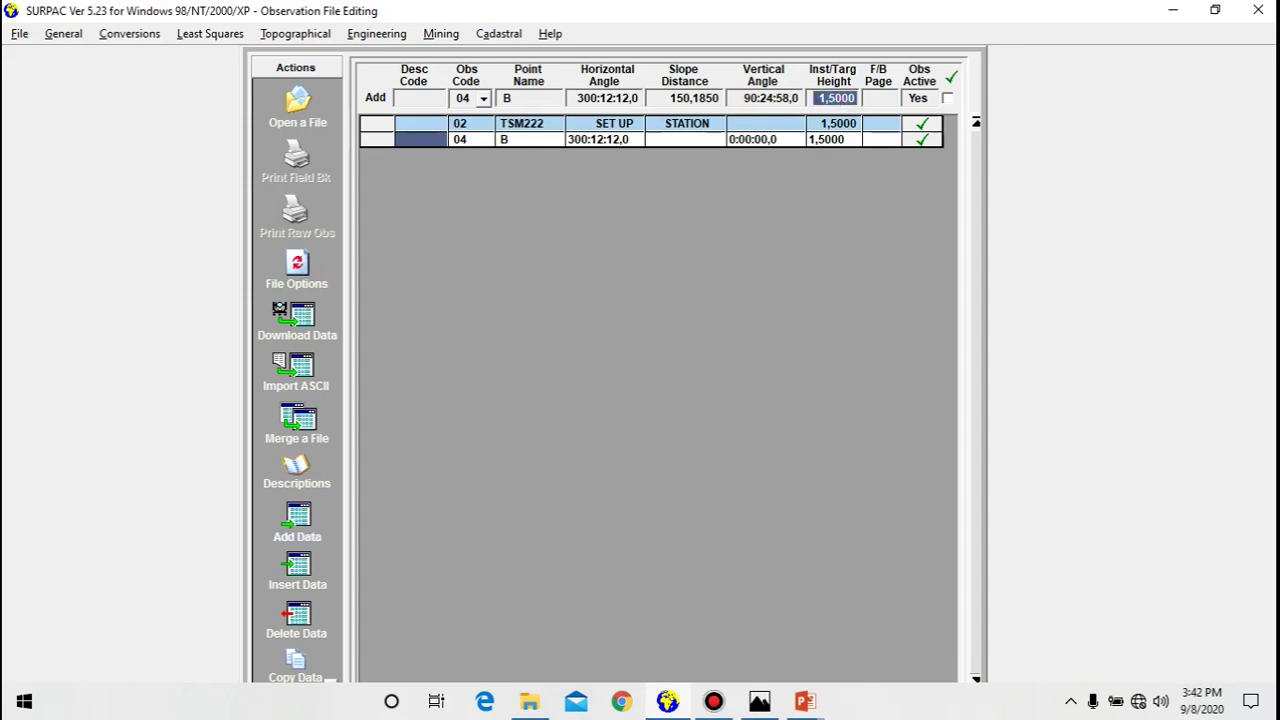
text(1.2)
click(947, 99)
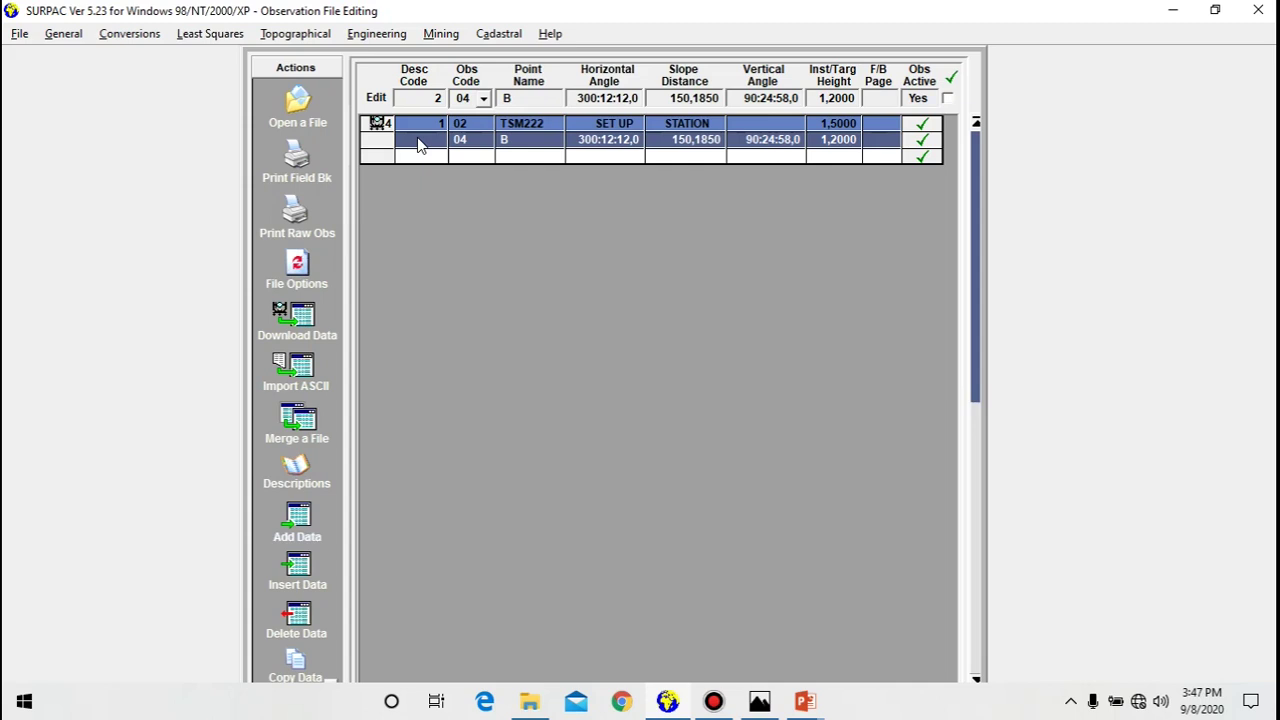
Add a new code 04 row to TSM259 with horizontal angle 97:26:54.
key(BackSpace)
click(296, 525)
click(483, 98)
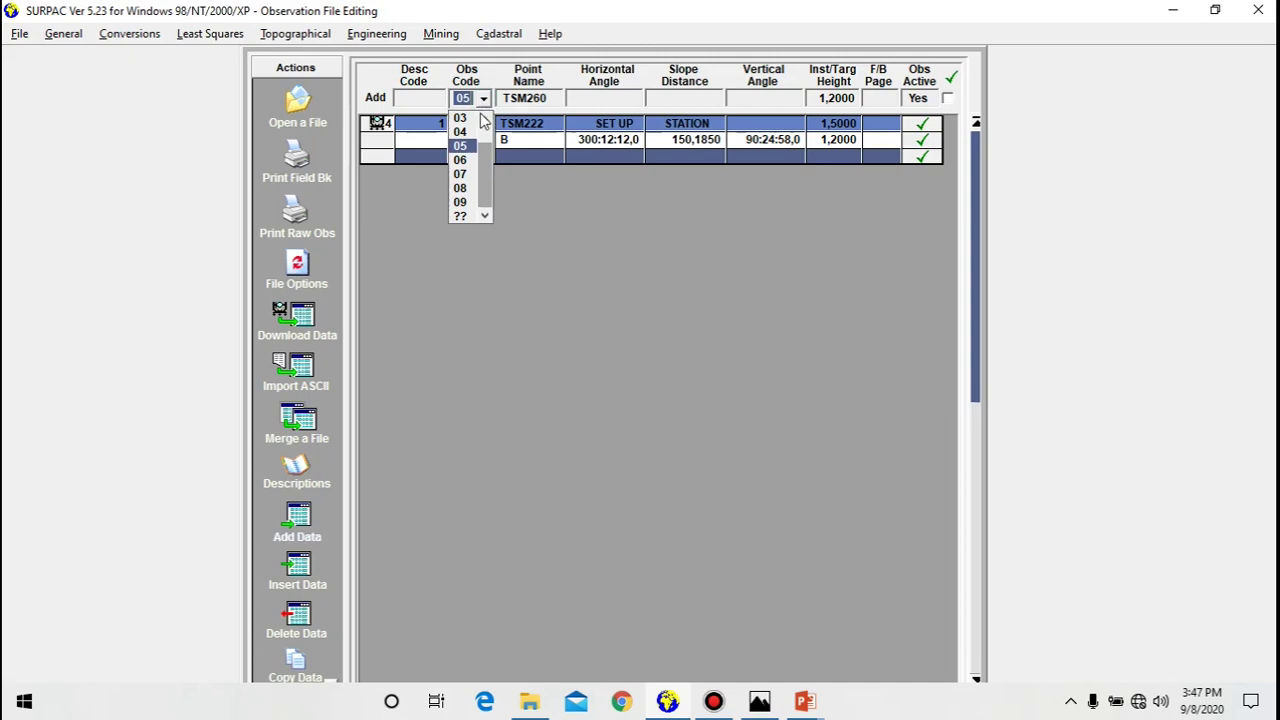
click(465, 137)
text(04)
key(Tab)
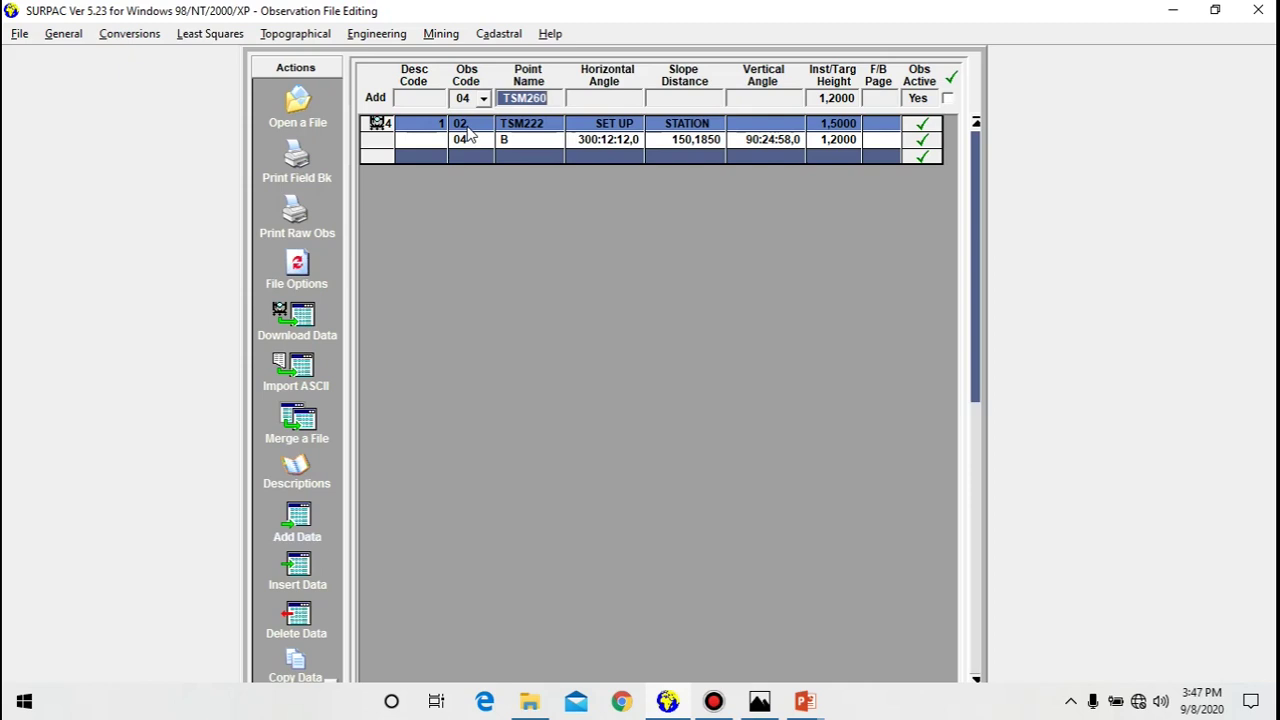
text(TSM2)
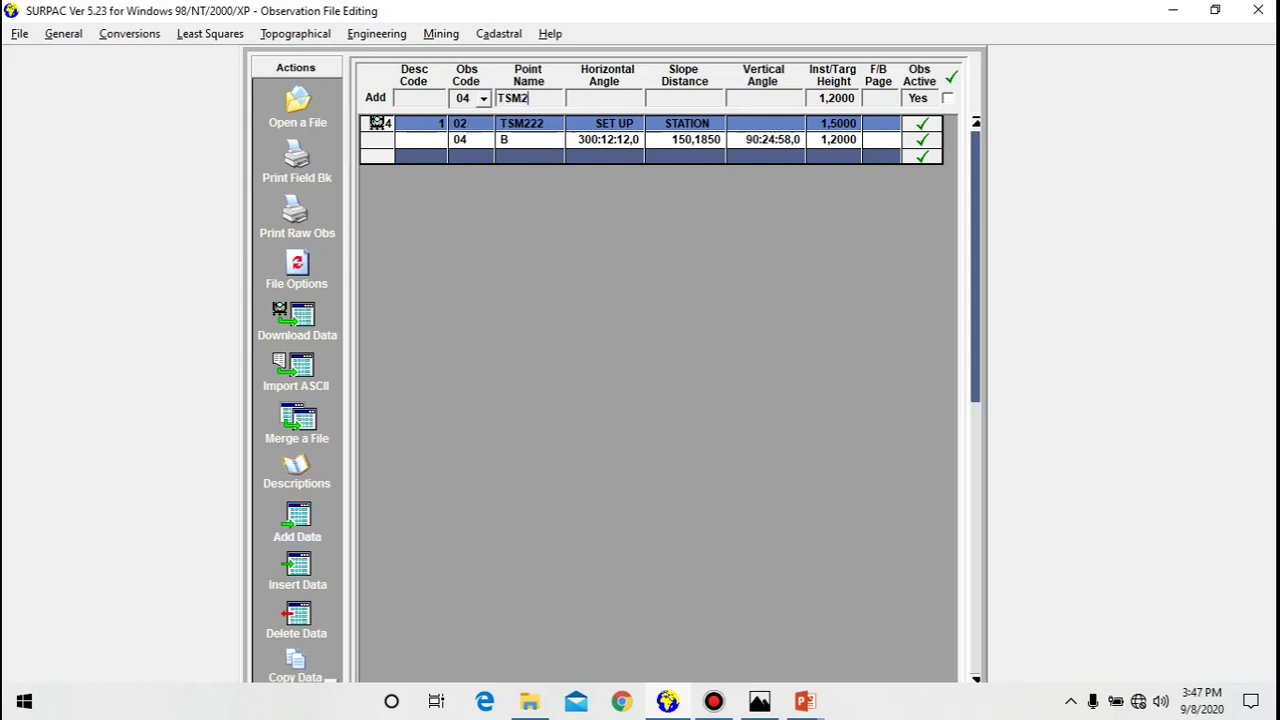
text(59)
click(592, 98)
text(97.26.54)
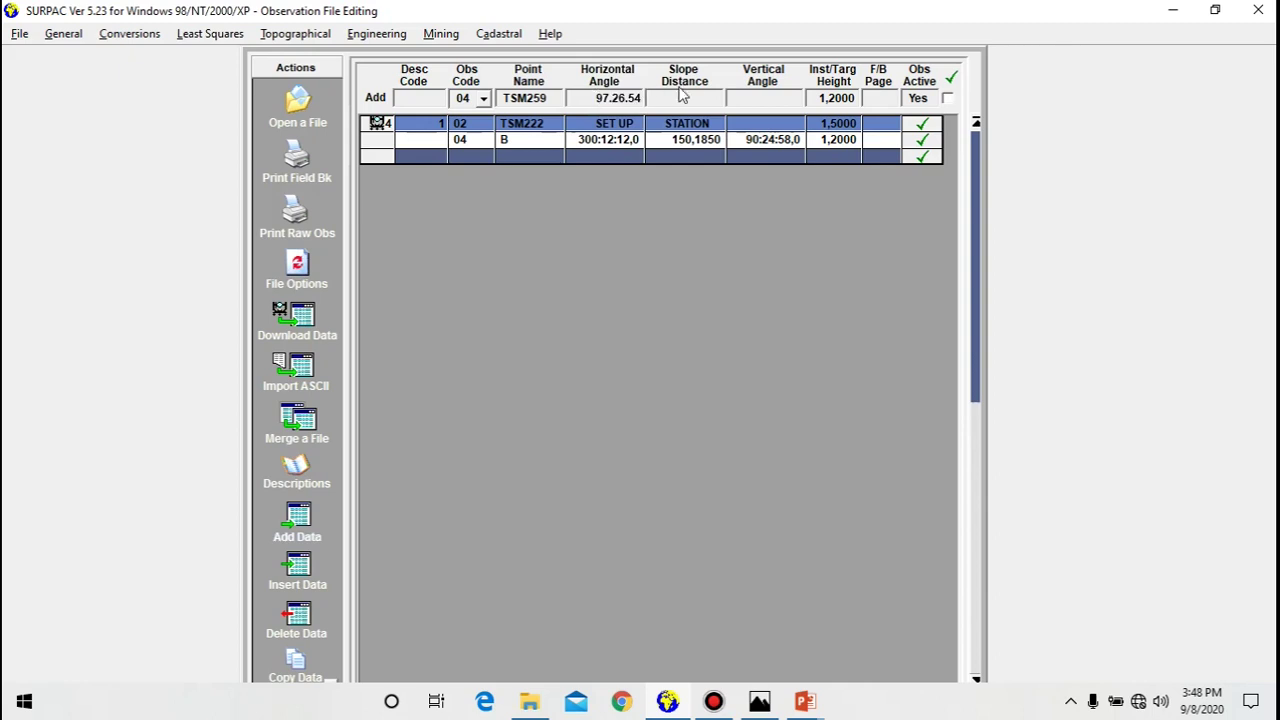
key(Return)
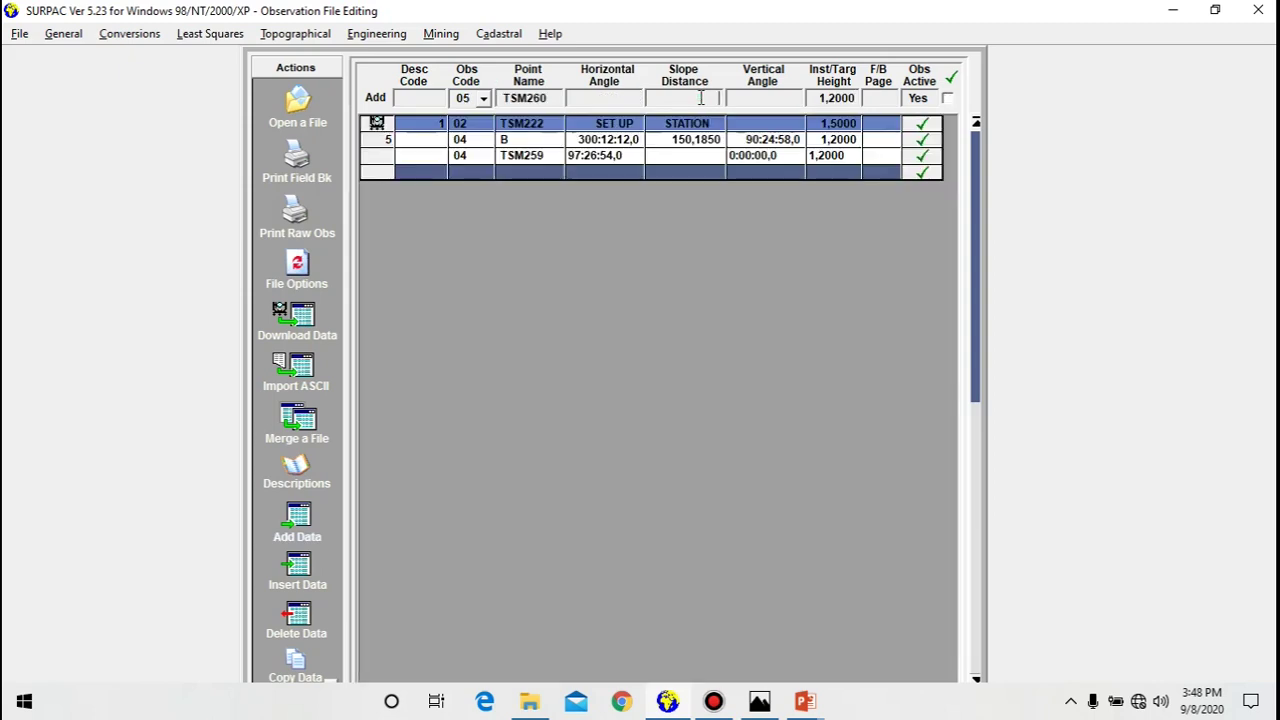
Edit the TSM259 row to add slope distance 135.8370 and vertical angle 90:21:41.
click(600, 156)
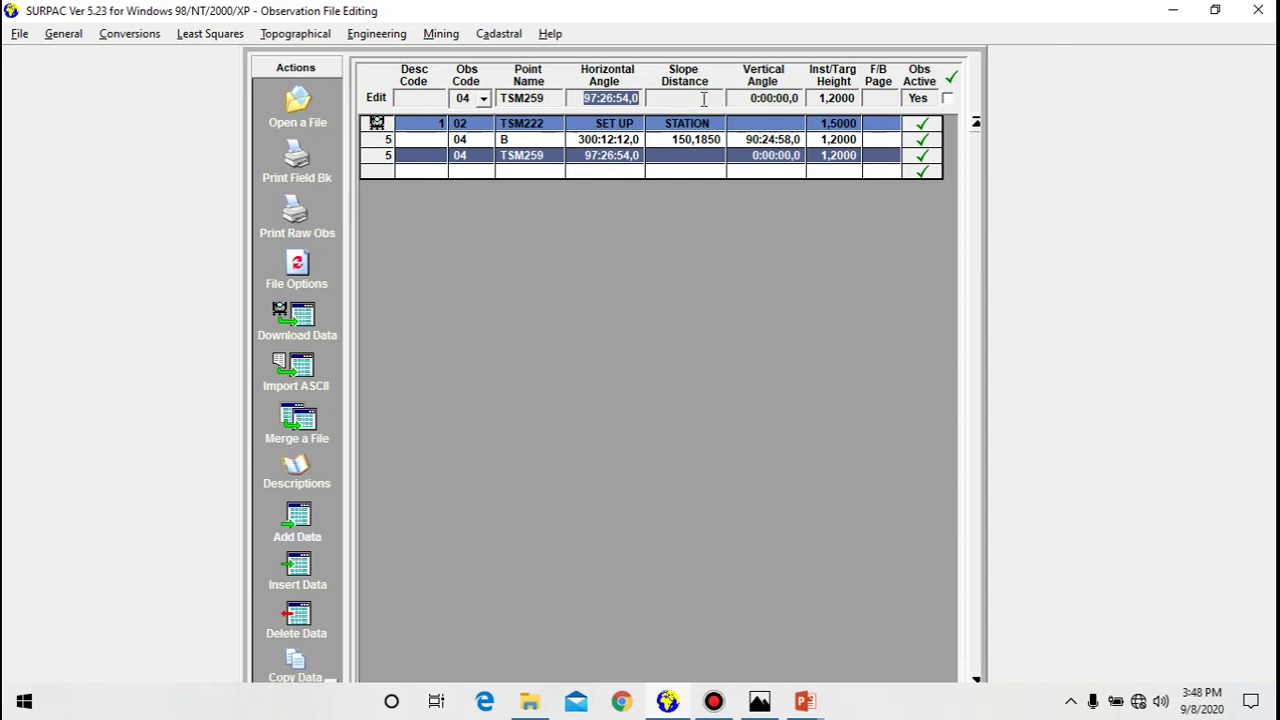
click(704, 99)
text(2)
key(BackSpace)
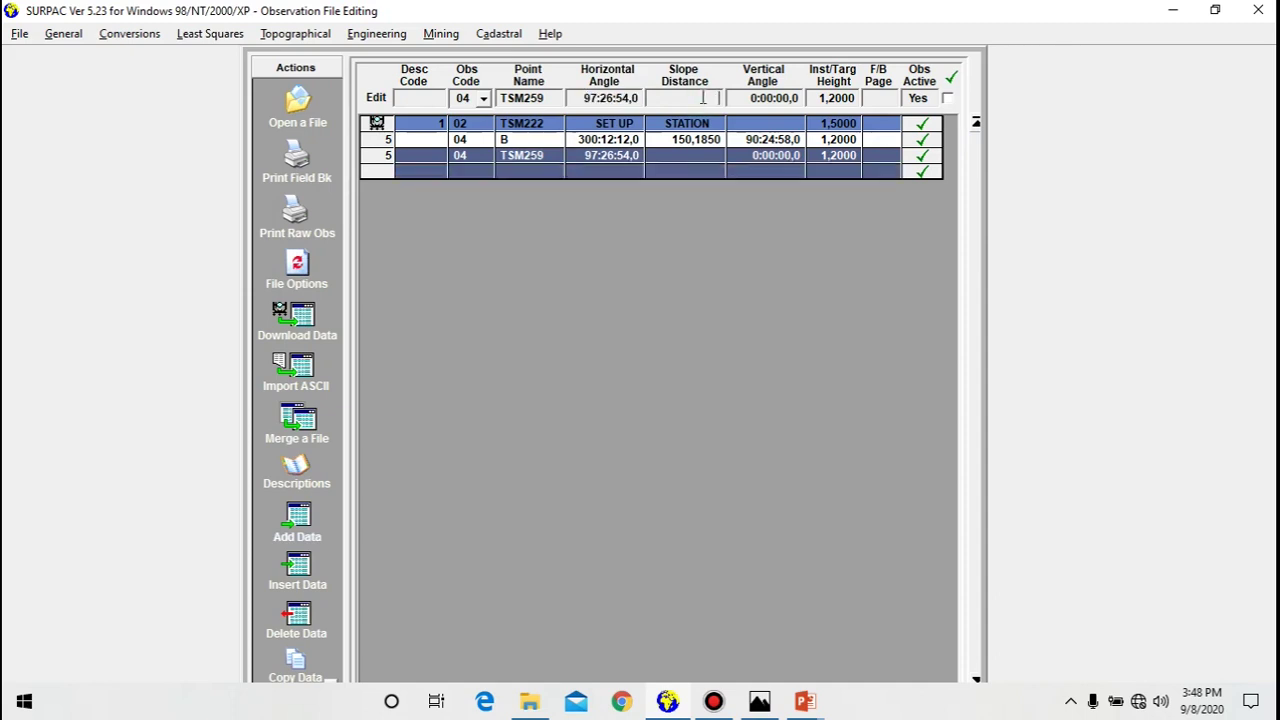
text(135.8370)
click(750, 99)
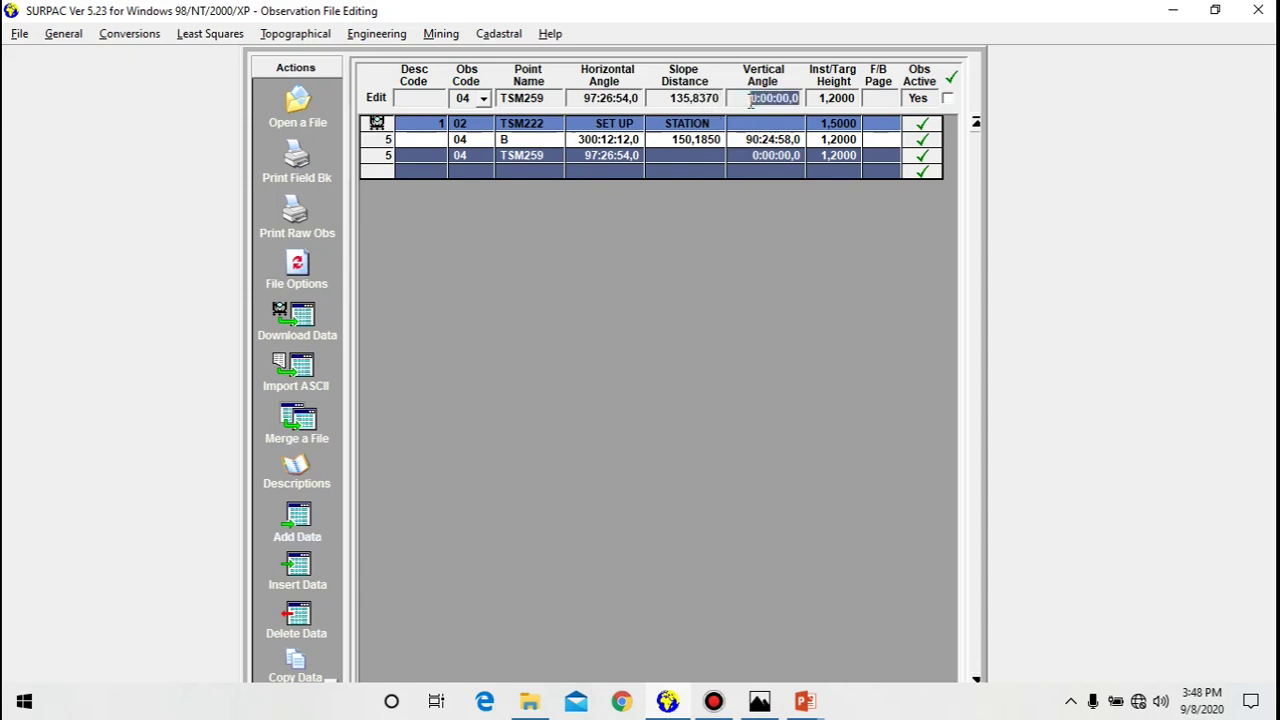
text(90.2141)
click(946, 100)
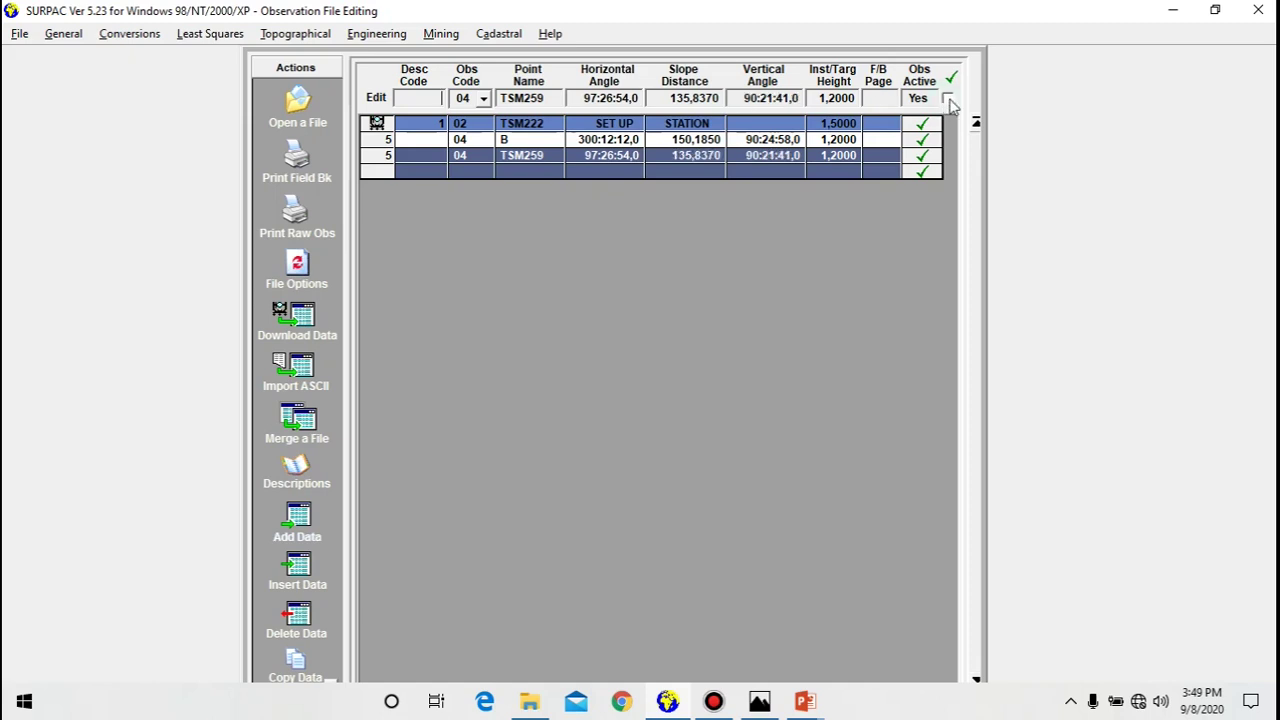
text(22)
Change the third row to a code 05 shot to EP1 at horizontal angle 346:50:45.
key(BackSpace)
key(BackSpace)
click(483, 98)
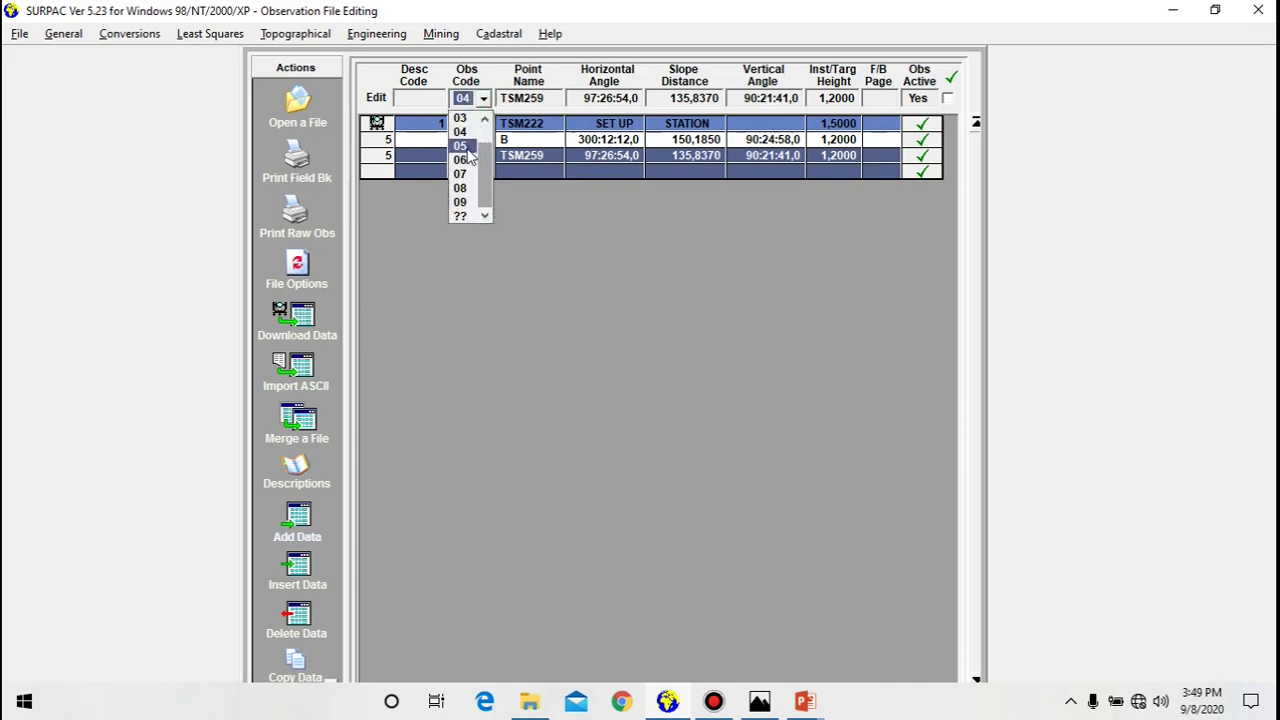
click(465, 146)
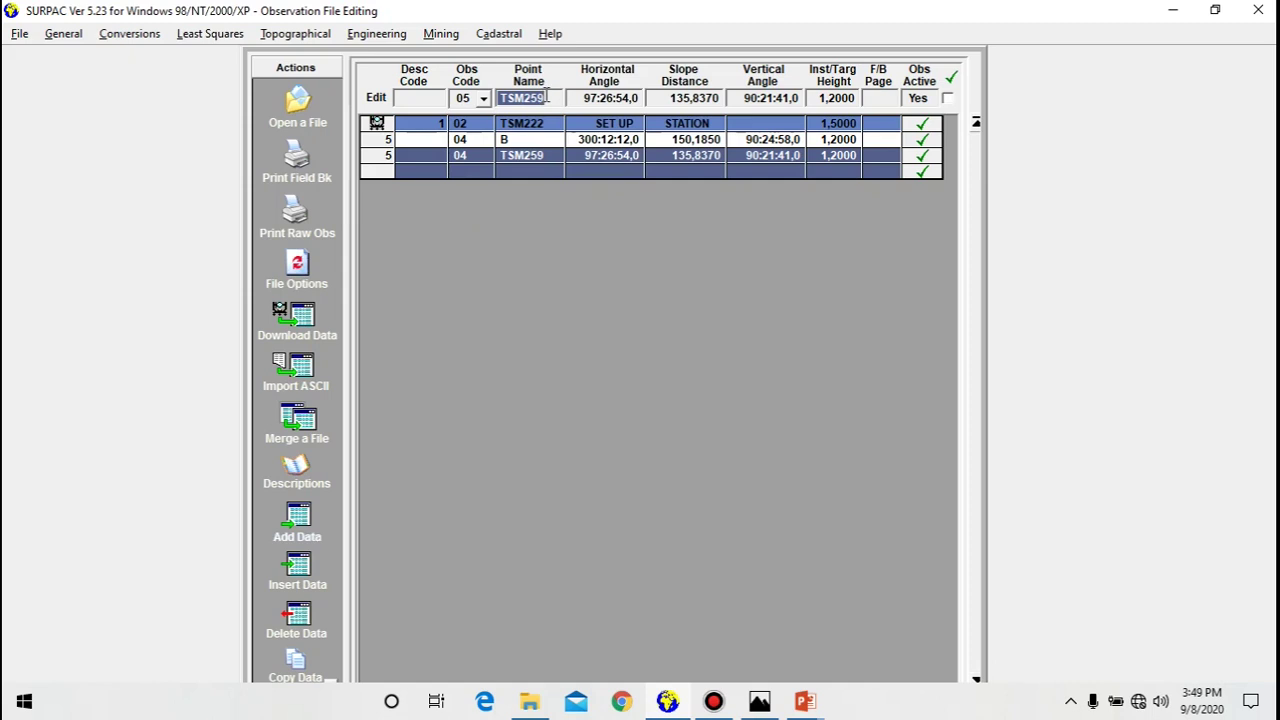
text(EP1)
click(603, 98)
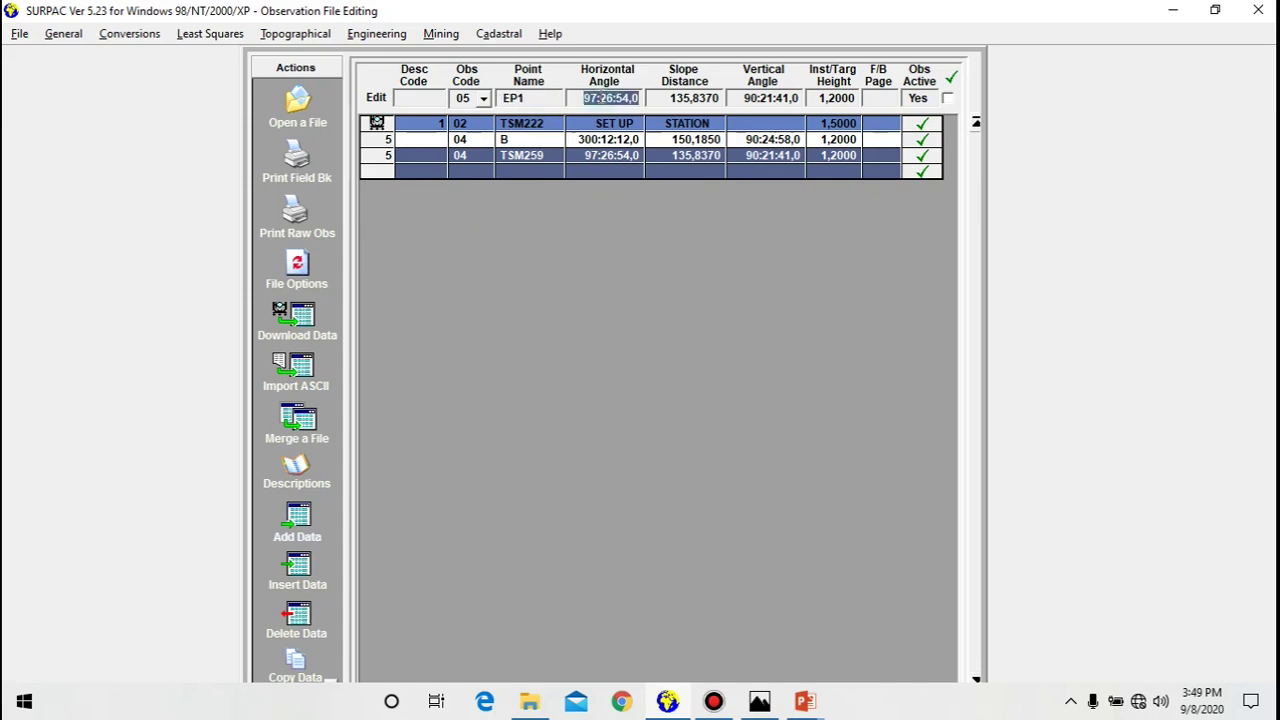
text(34)
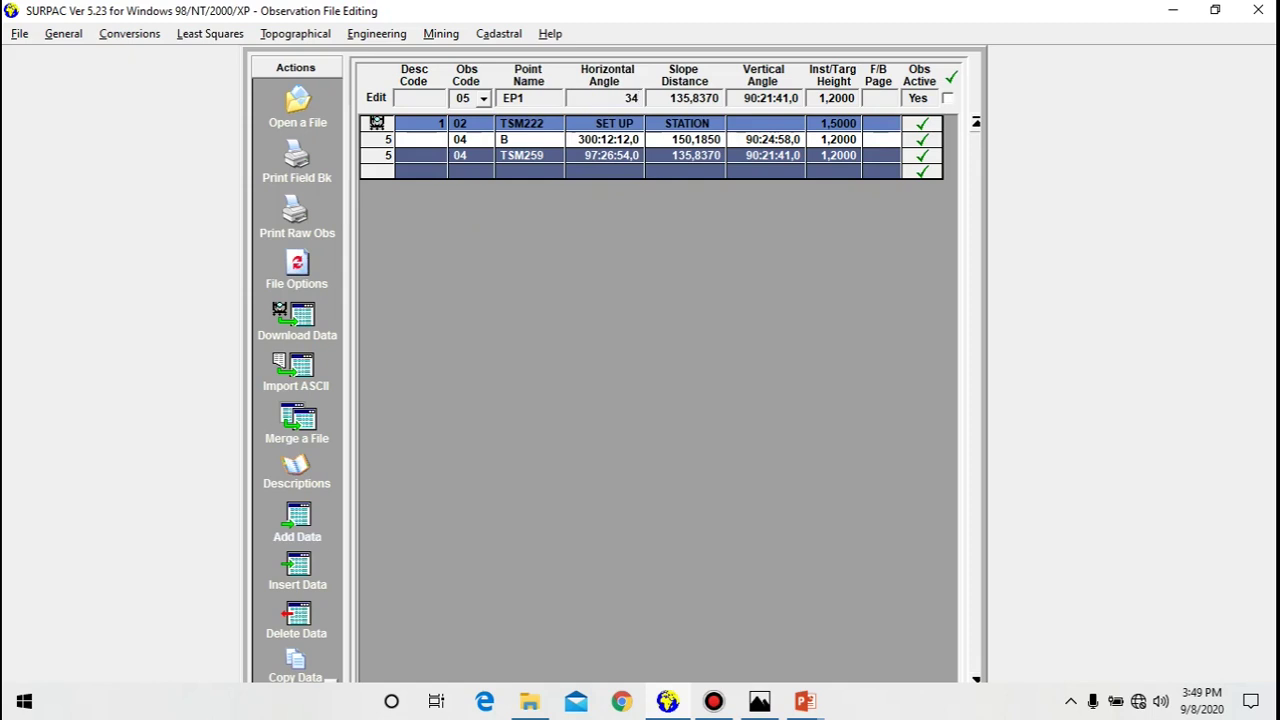
text(6.5045)
Give EP1 slope distance 45,1430 and vertical angle 89:49:27, then tidy the re-added TSM259 row.
click(667, 102)
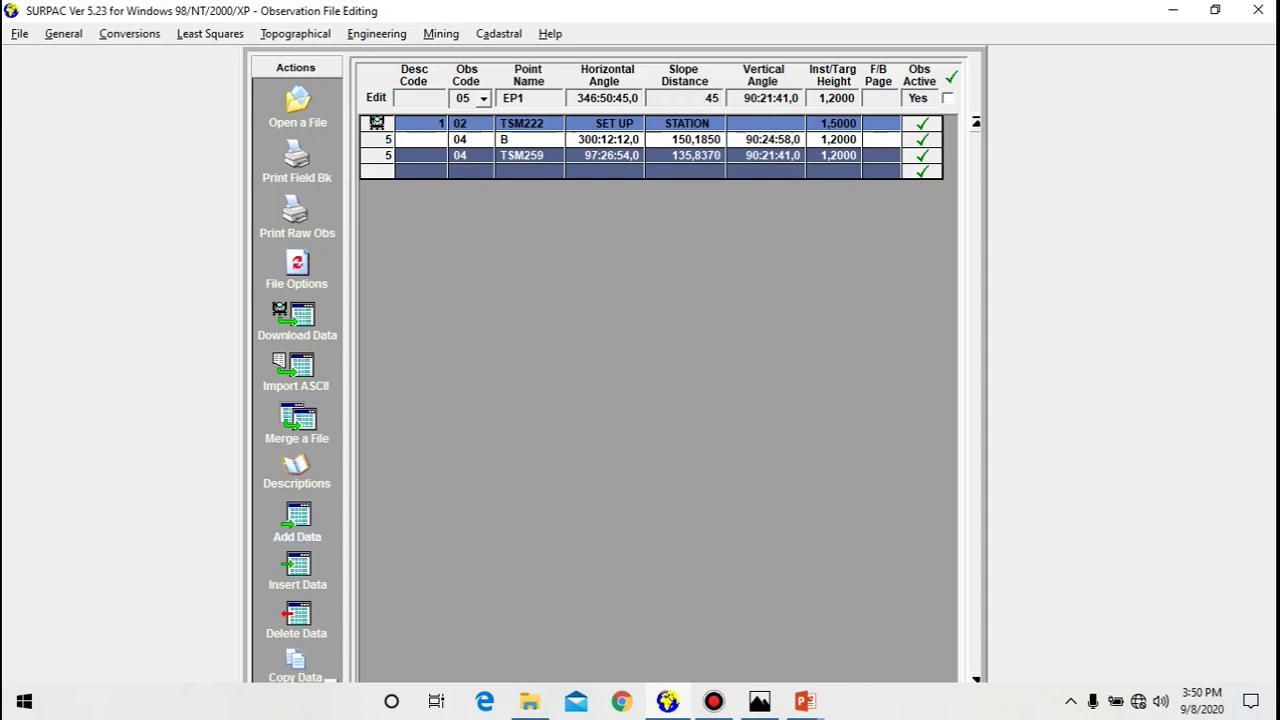
text(,1430)
click(772, 99)
text(89,)
text(49)
text(27)
click(949, 99)
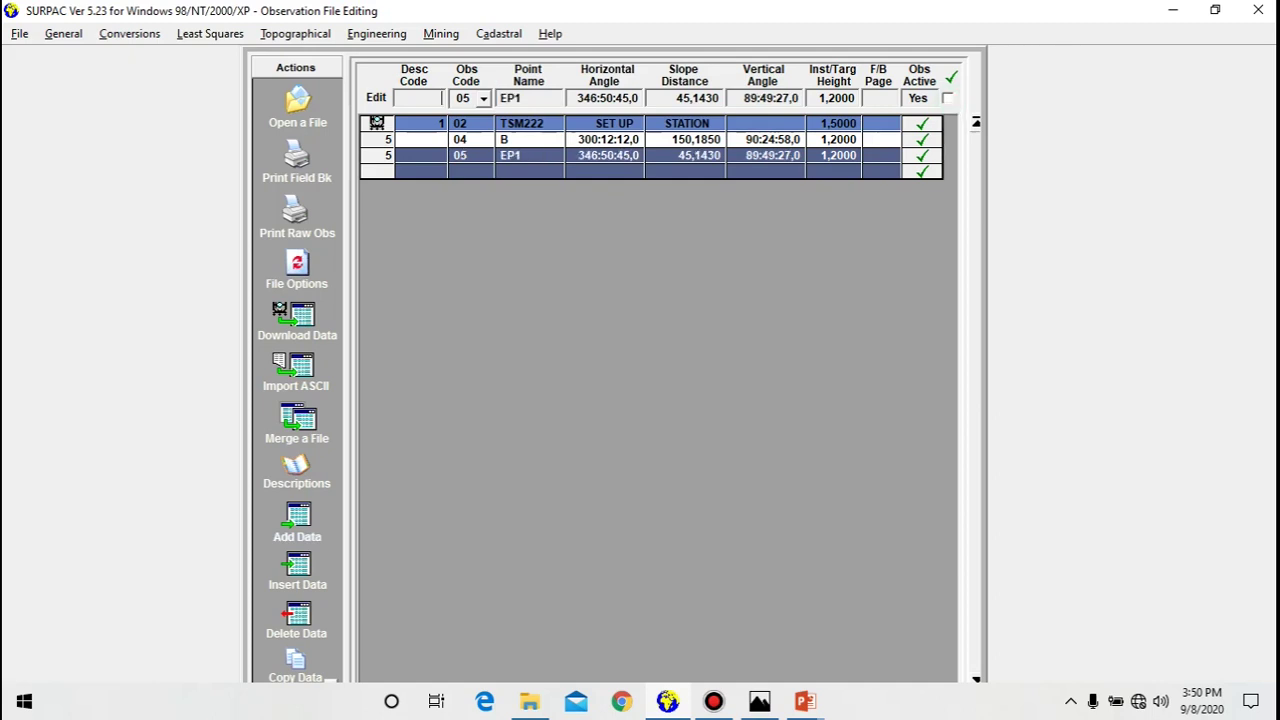
click(862, 172)
key(BackSpace)
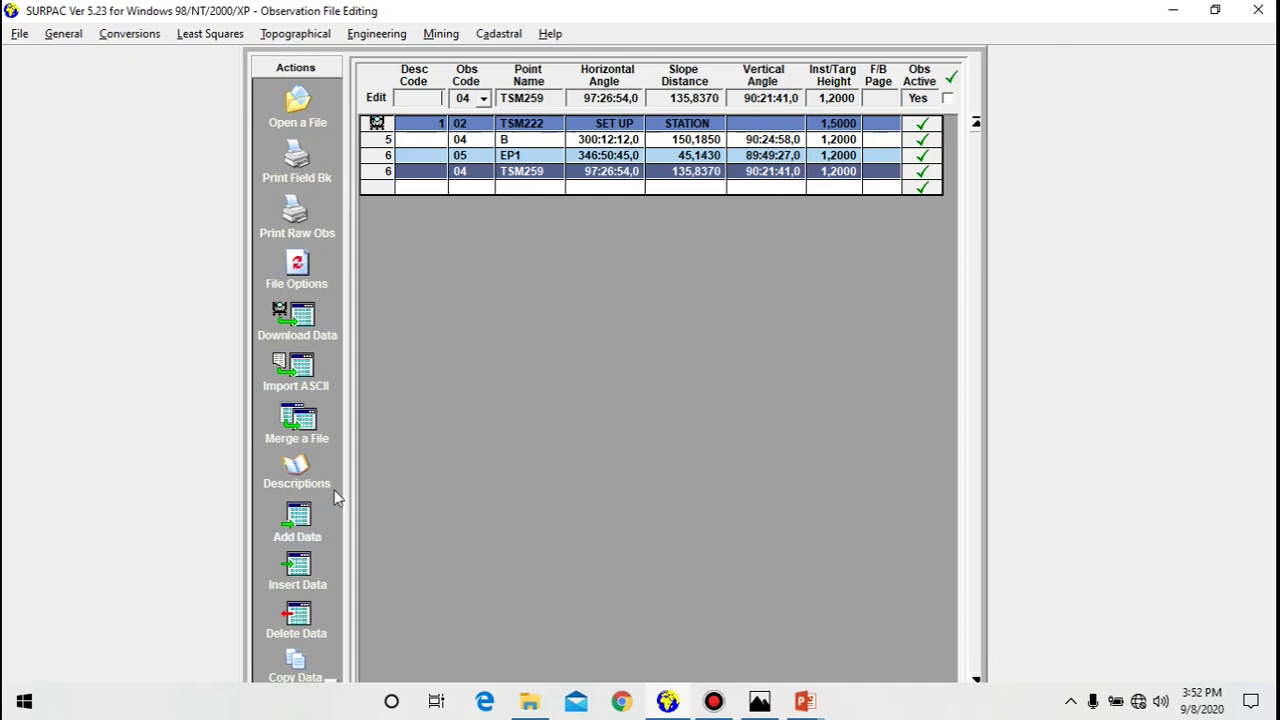
click(303, 520)
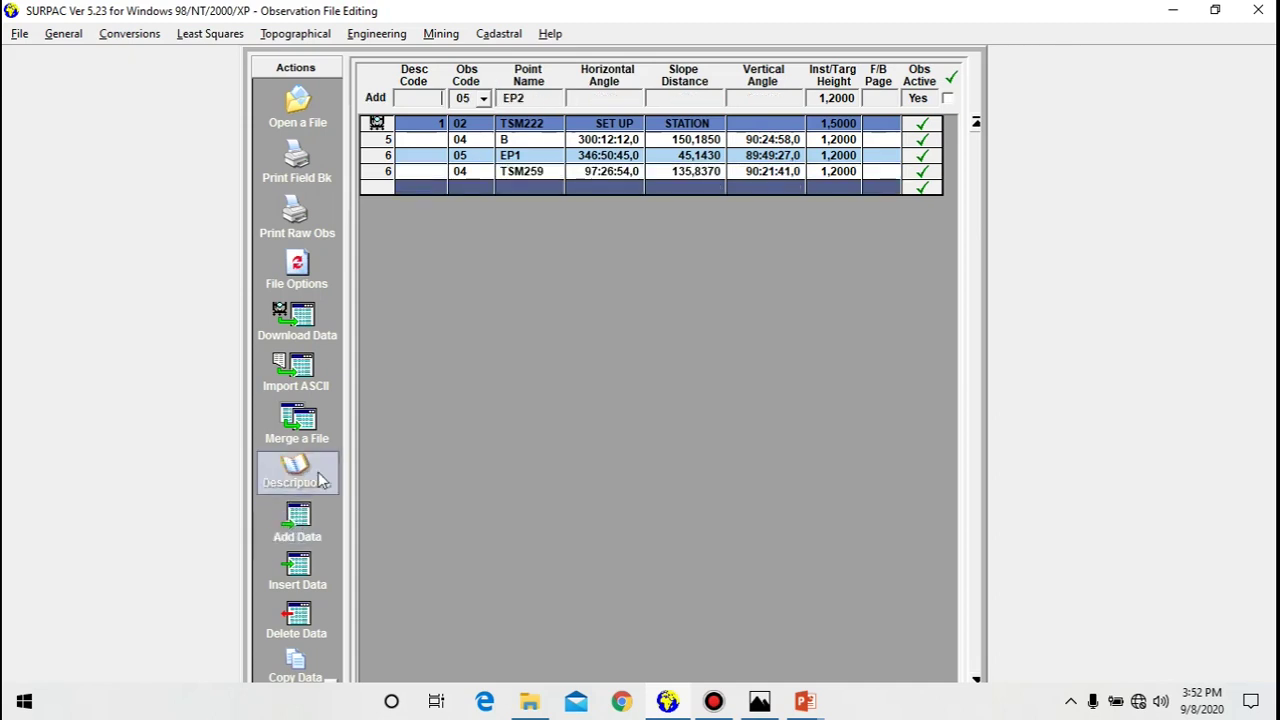
Add a code 06 row to STN1: angle 275:38:05, slope 226.0926, vertical 90:50:22.
click(483, 98)
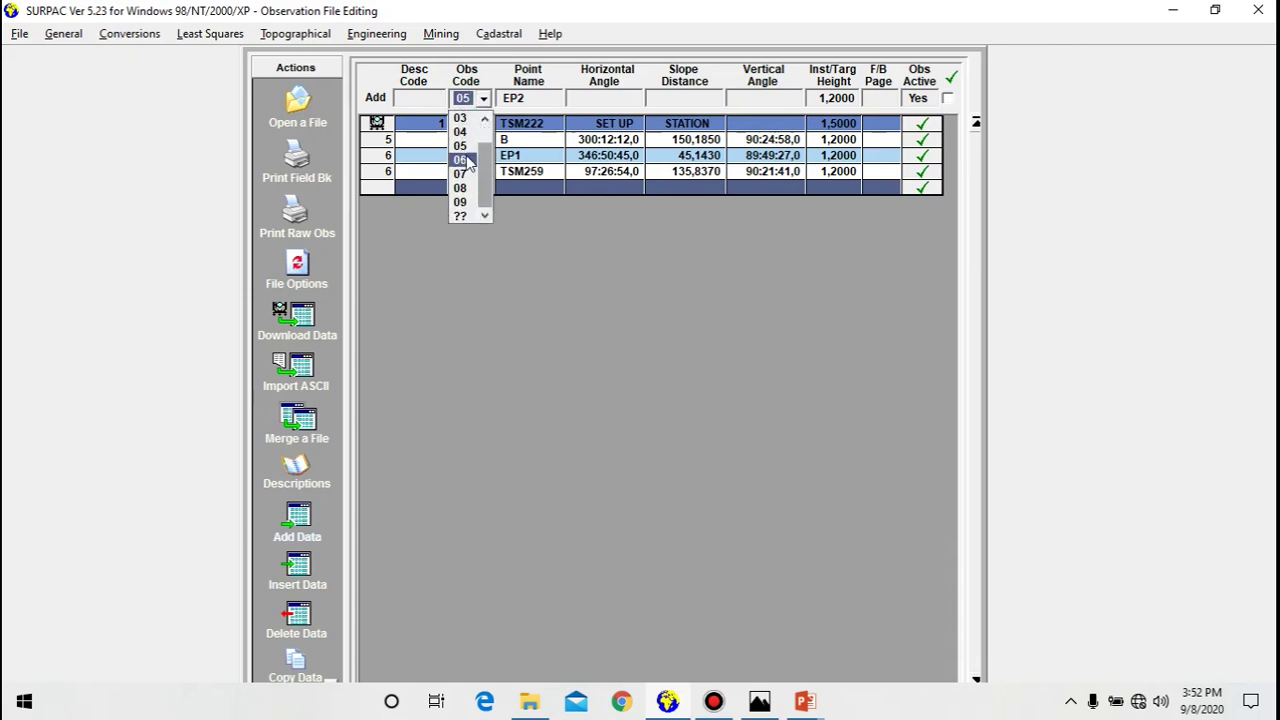
click(462, 160)
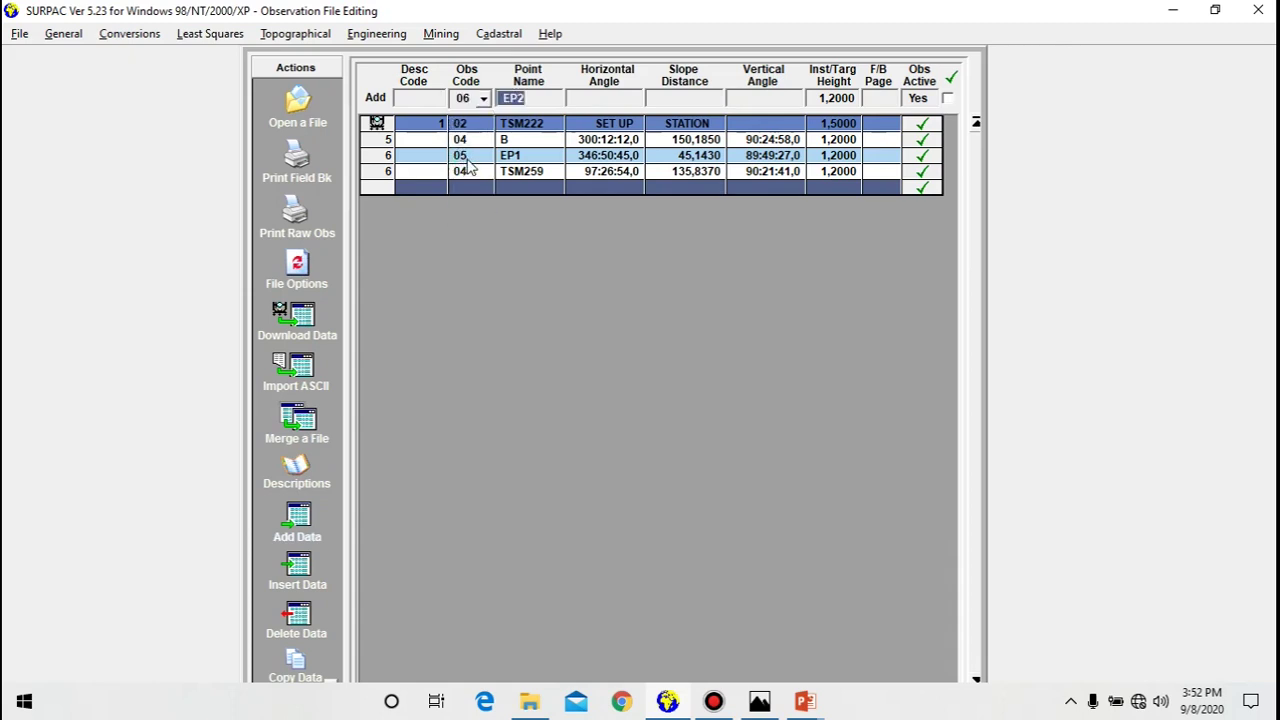
text(STN1)
click(588, 98)
text(275)
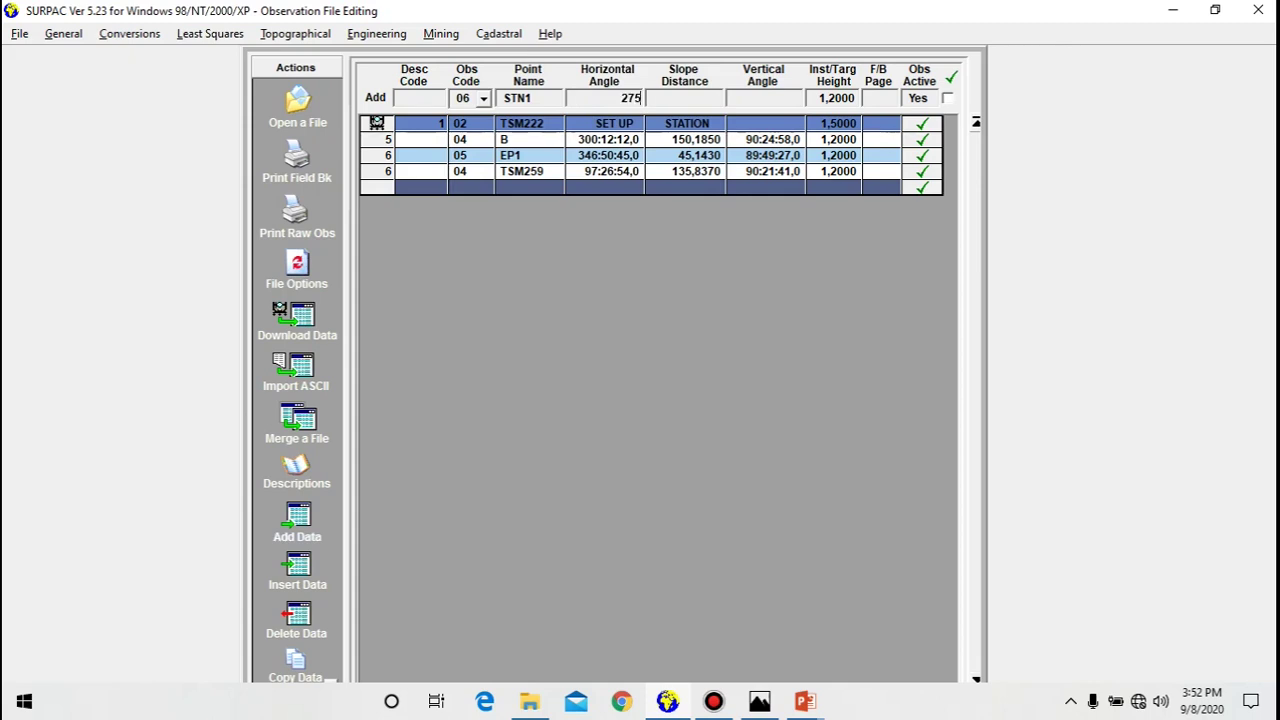
text(.38.05)
click(667, 100)
text(226)
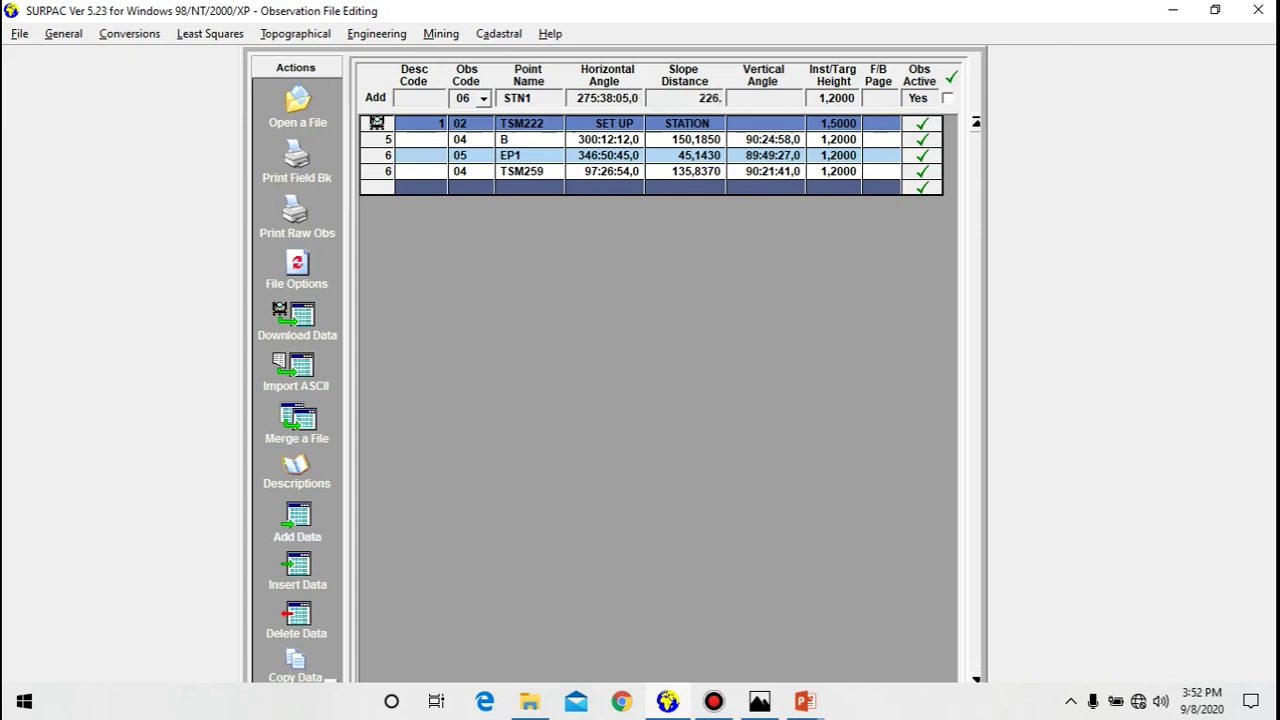
text(.0926)
click(739, 103)
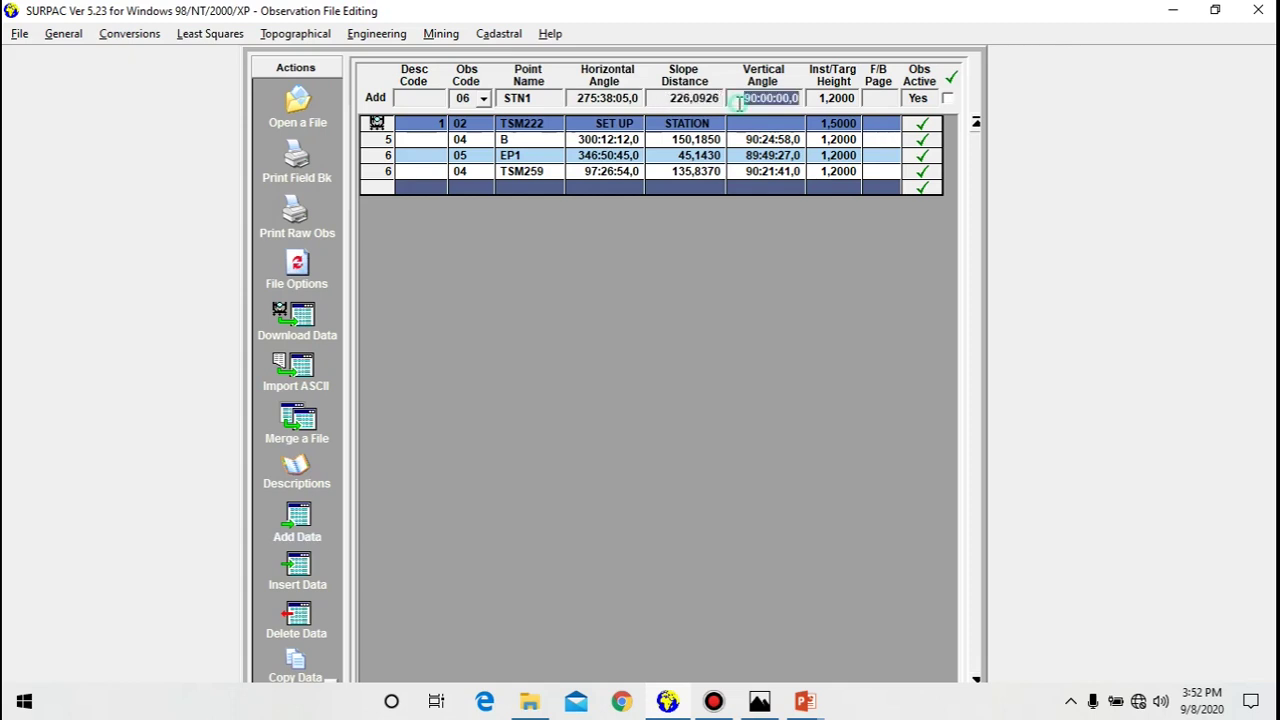
text(90)
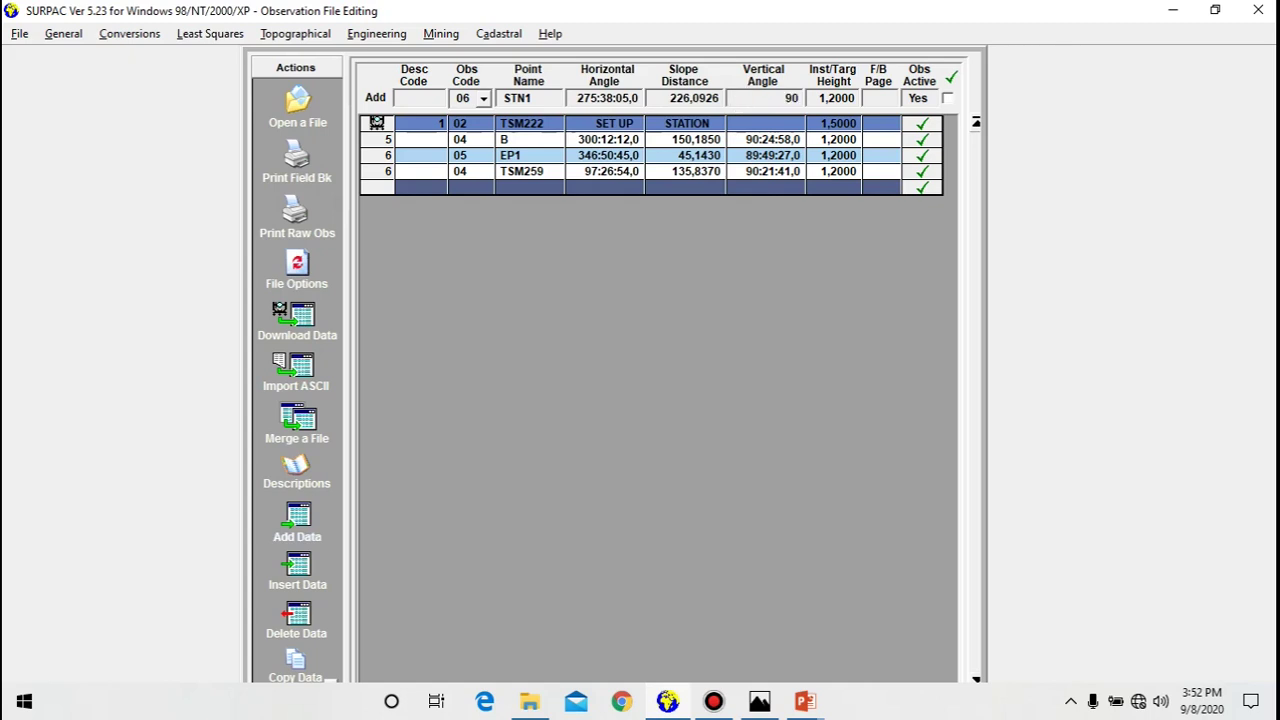
text(.5022)
click(947, 100)
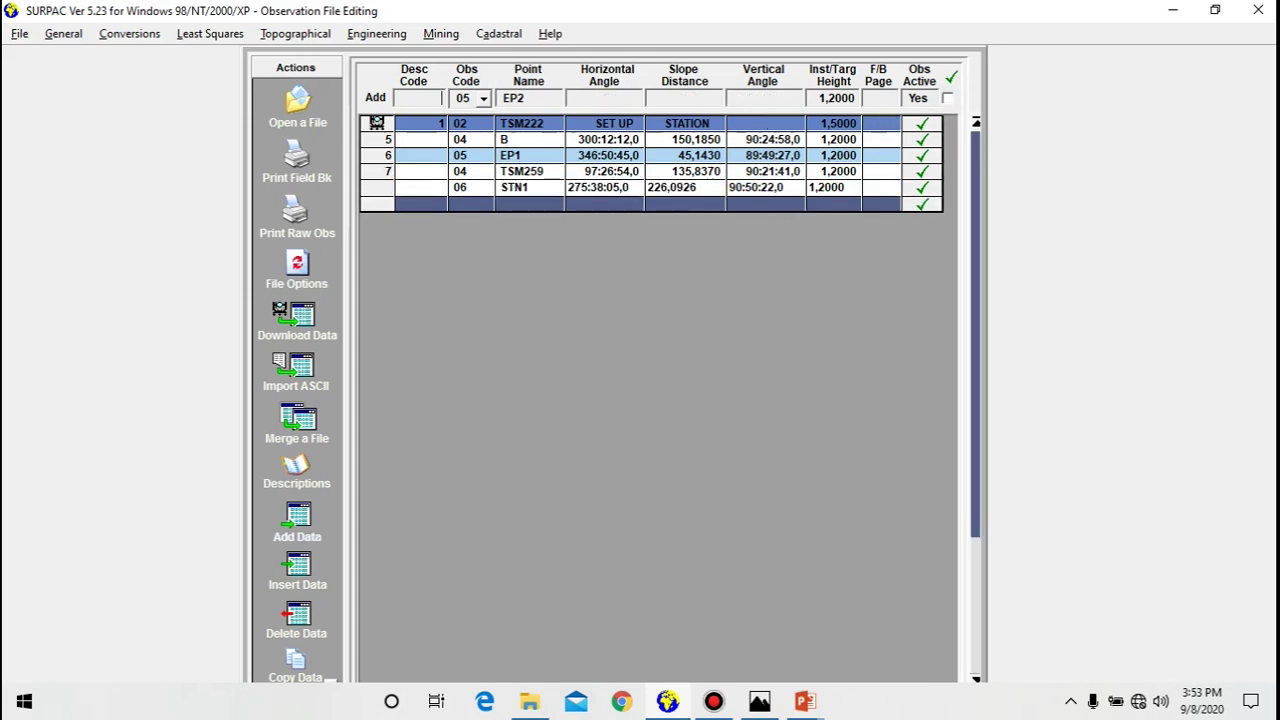
key(alt+Tab)
key(BackSpace)
text(2)
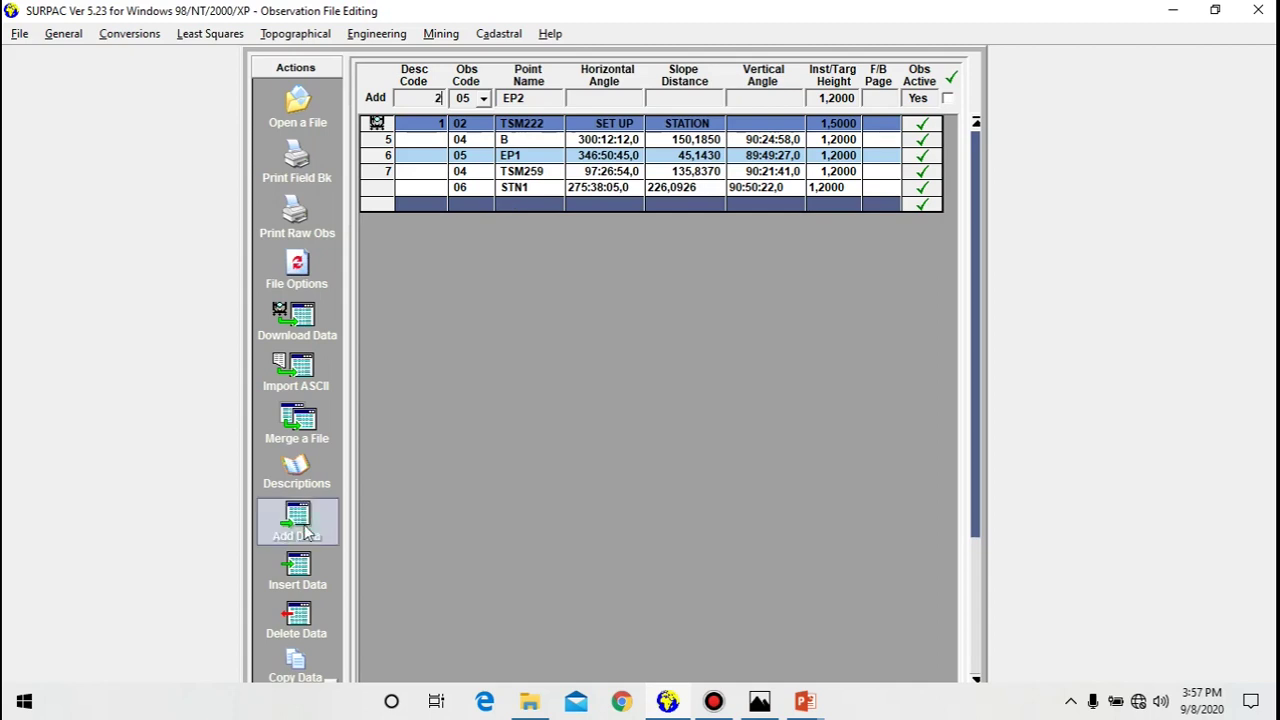
Add a code 01 setup row at STN1 with instrument height 1.58.
key(BackSpace)
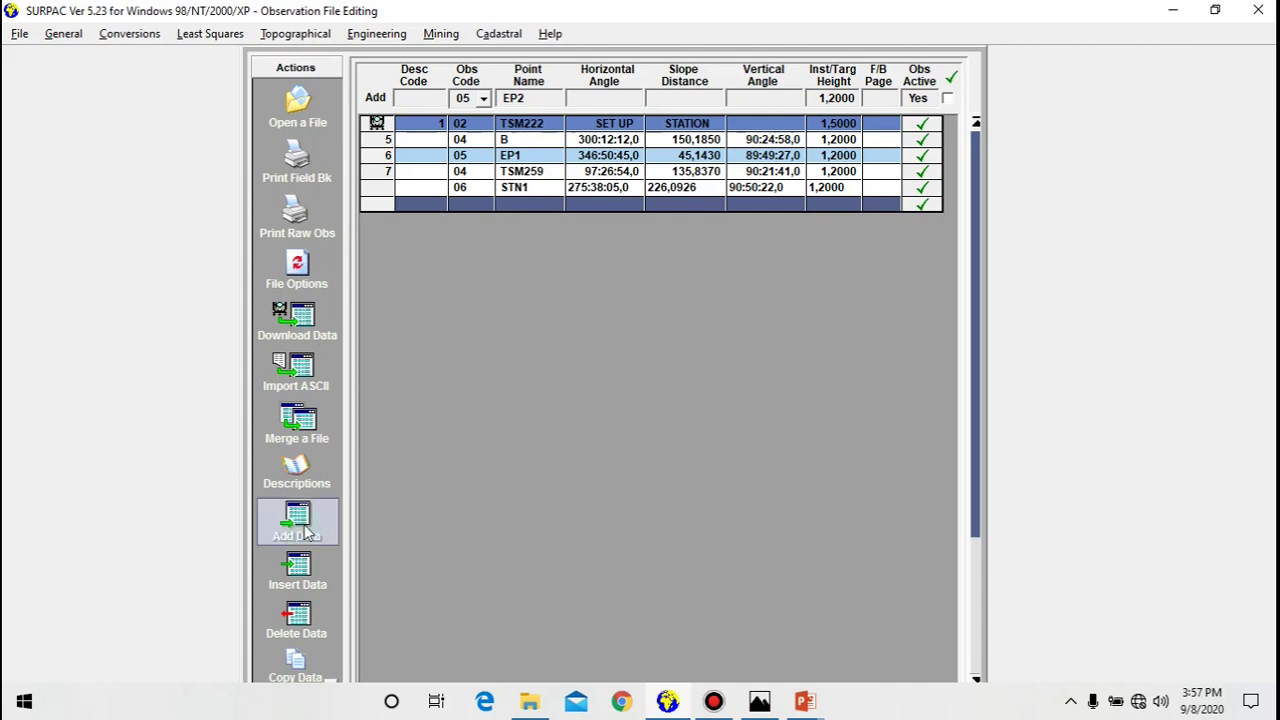
click(484, 99)
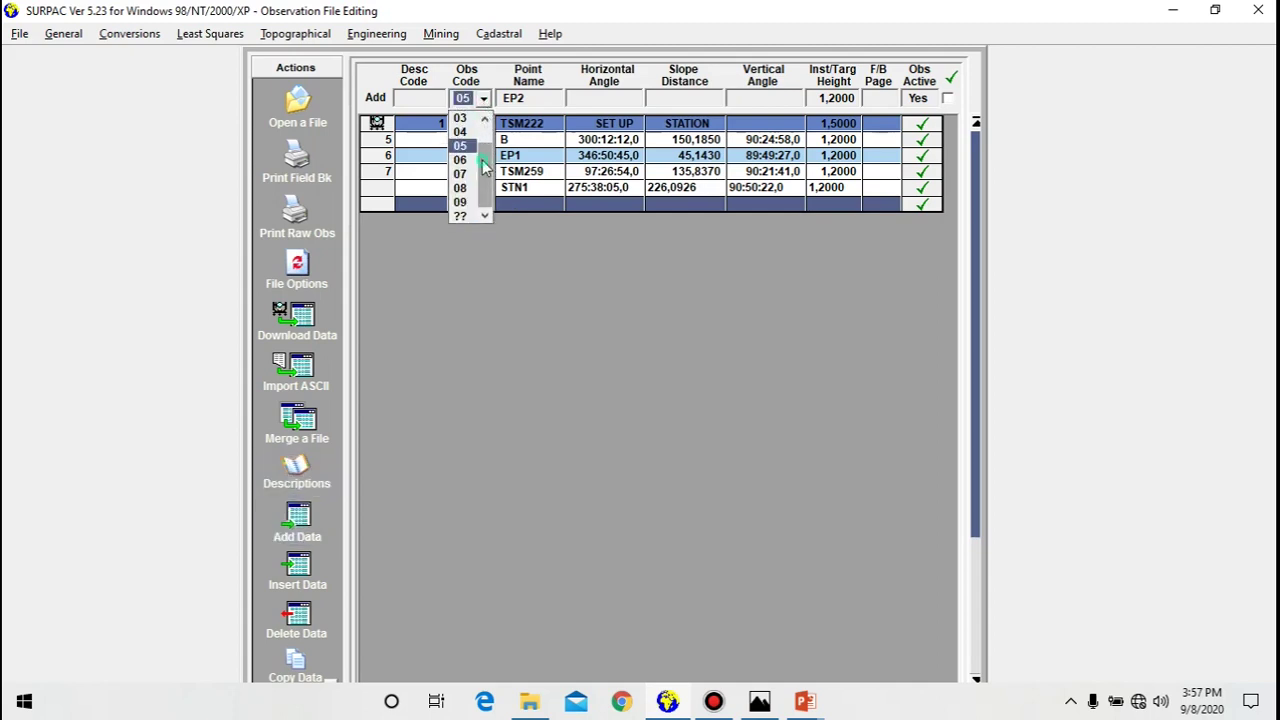
drag(487, 166, 487, 130)
click(462, 118)
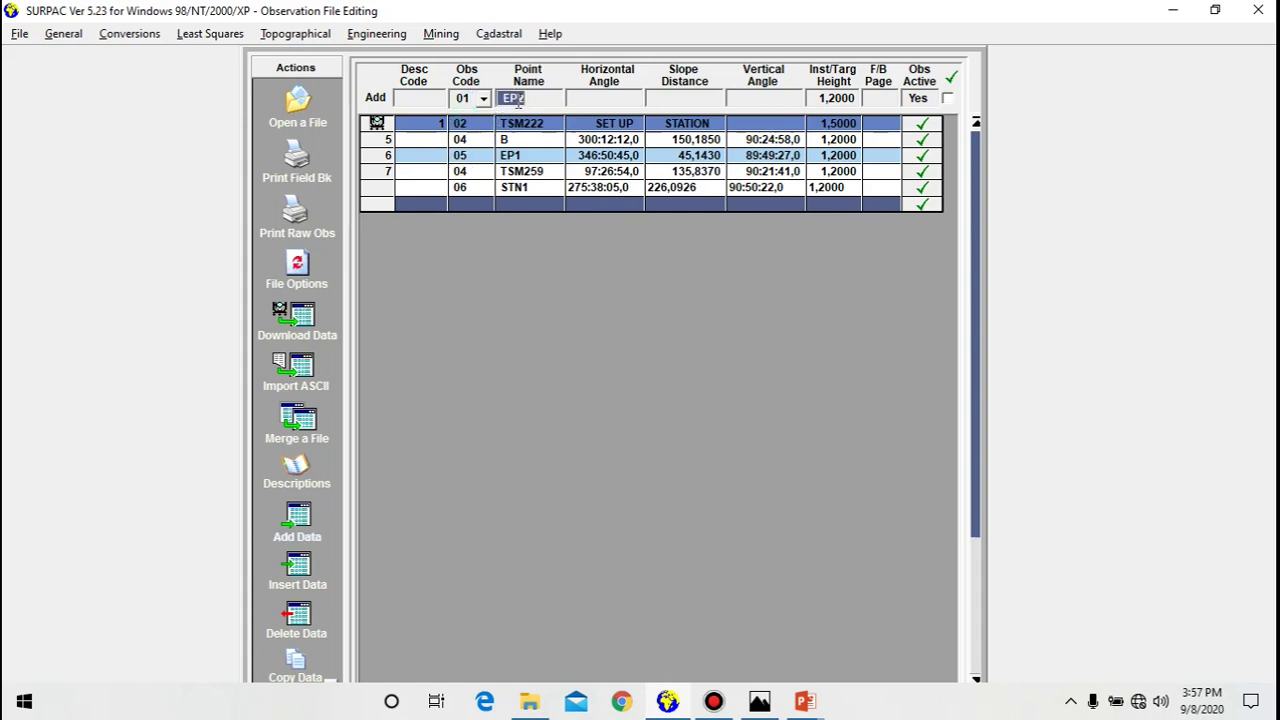
text(STN1)
click(837, 97)
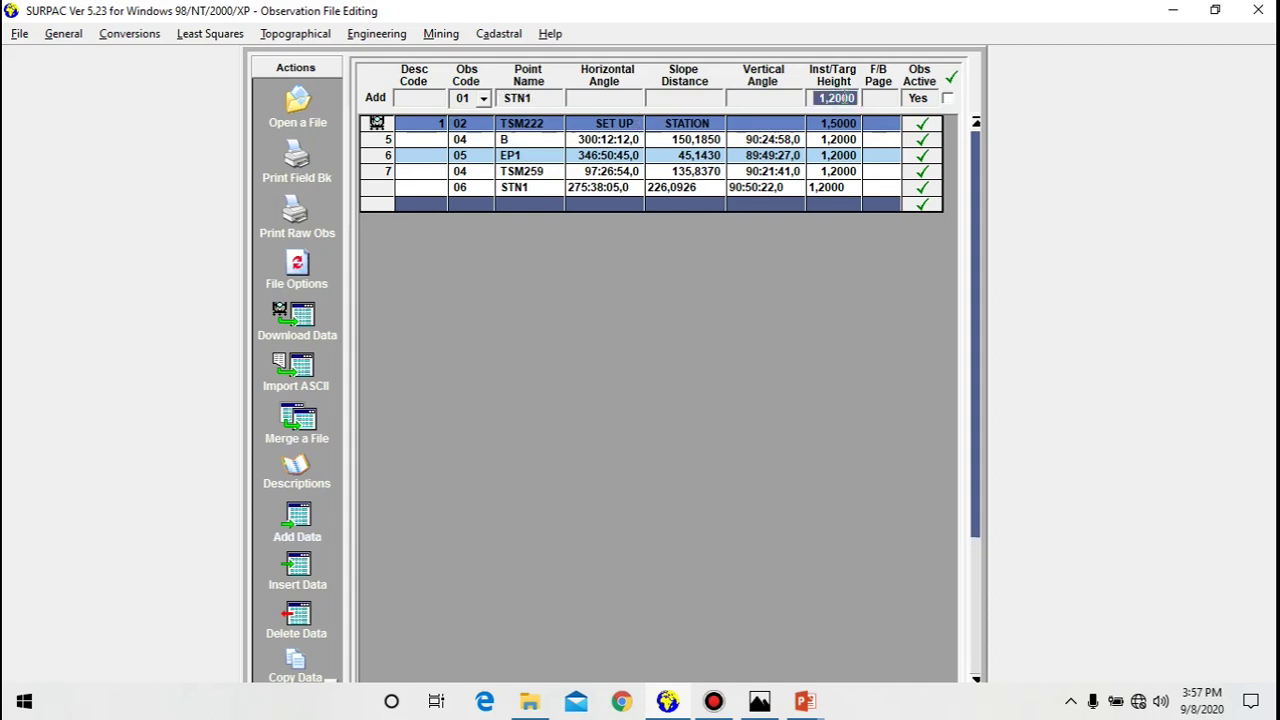
text(1.58)
click(948, 99)
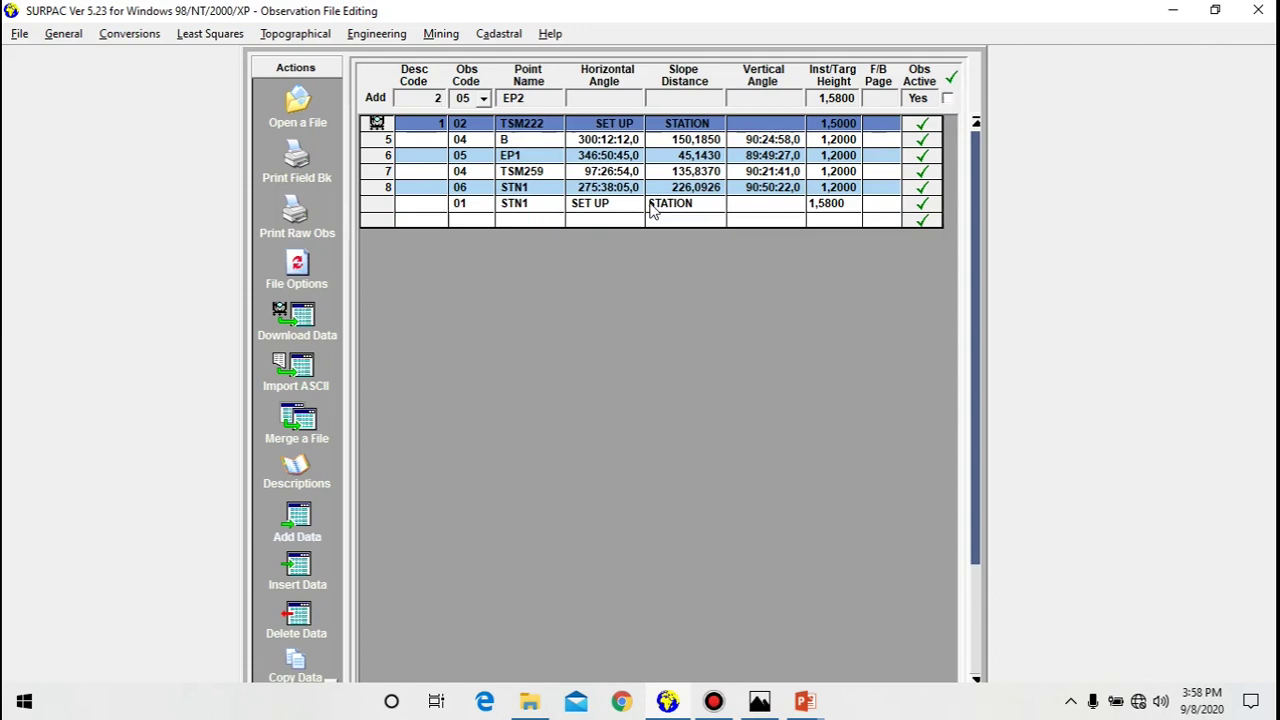
key(BackSpace)
Add a code 04 row to TSM222 with horizontal angle 95:38:00.
click(297, 520)
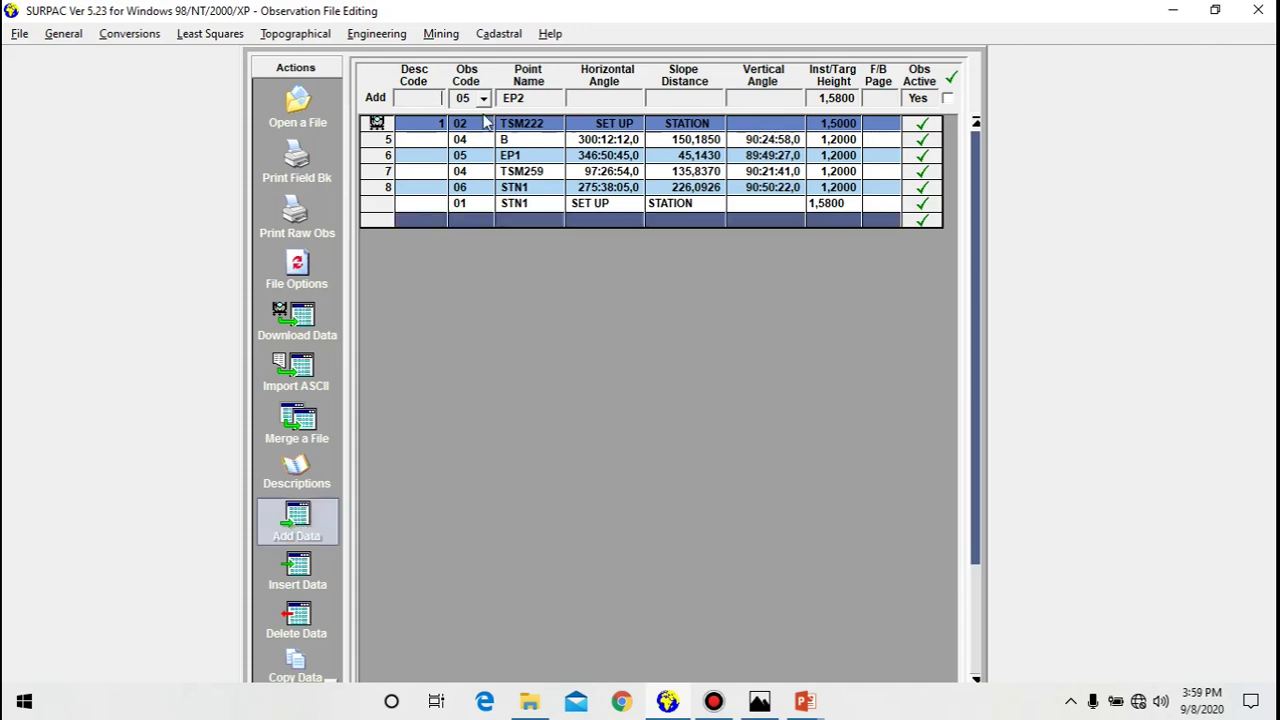
click(483, 98)
click(466, 140)
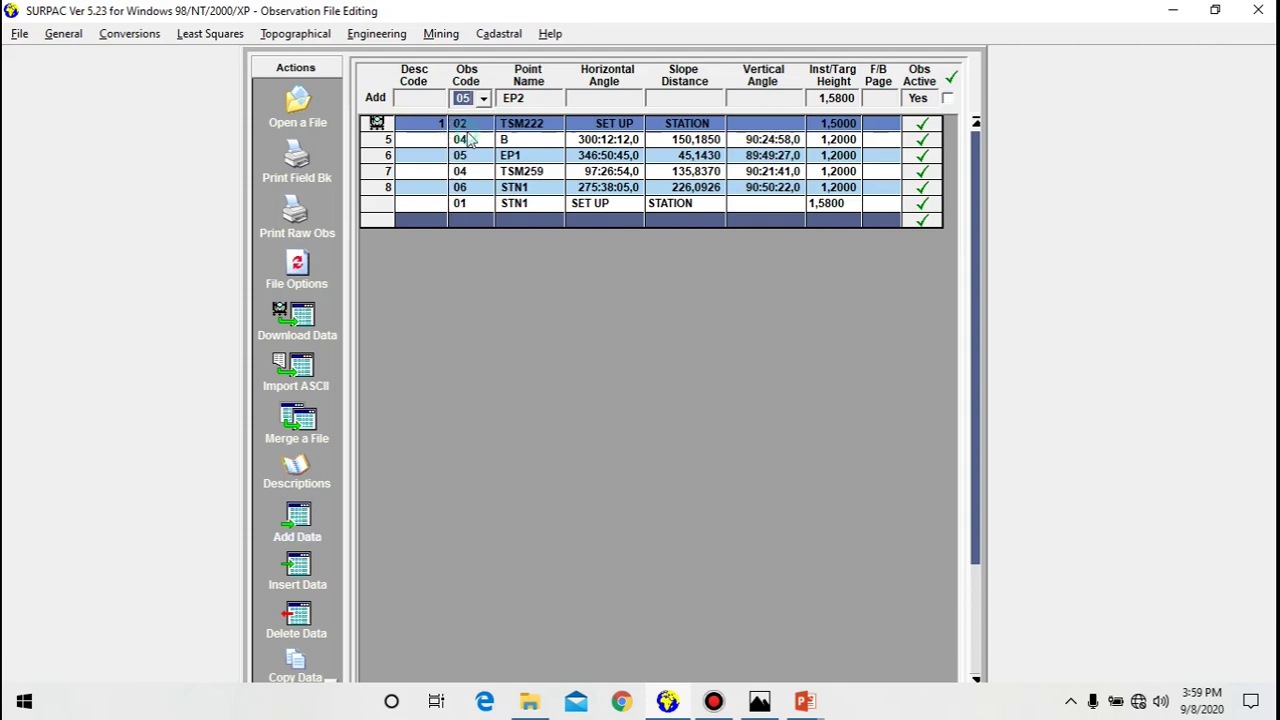
click(537, 100)
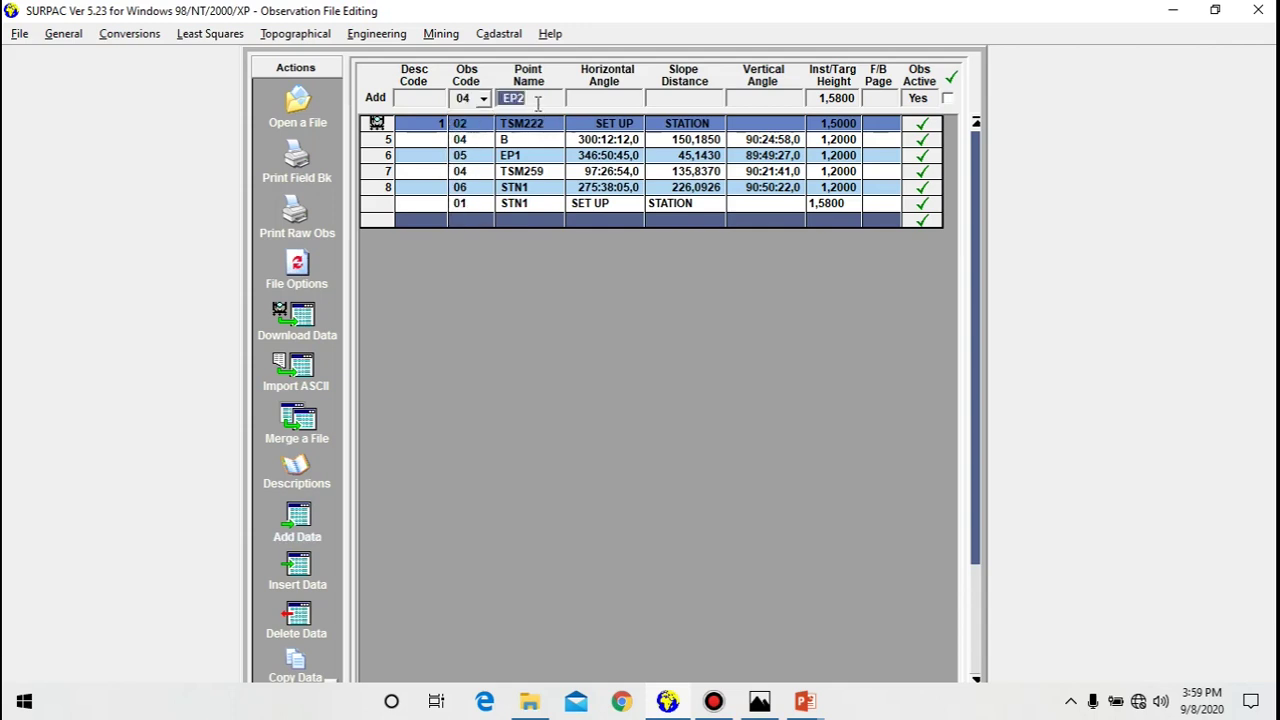
text(TSM222)
click(593, 98)
text(95.3)
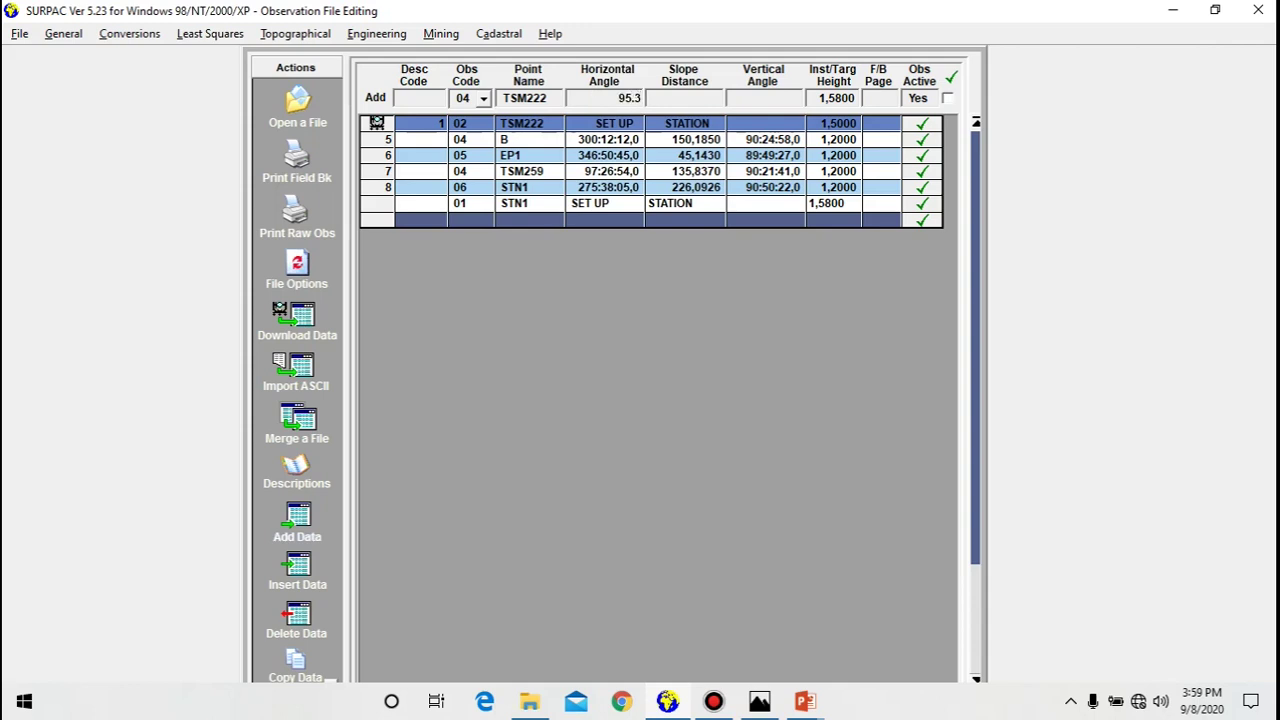
text(8.00)
Enter slope distance 226.0921, vertical angle 89:09:31 and target height 1.2 for TSM222.
click(675, 103)
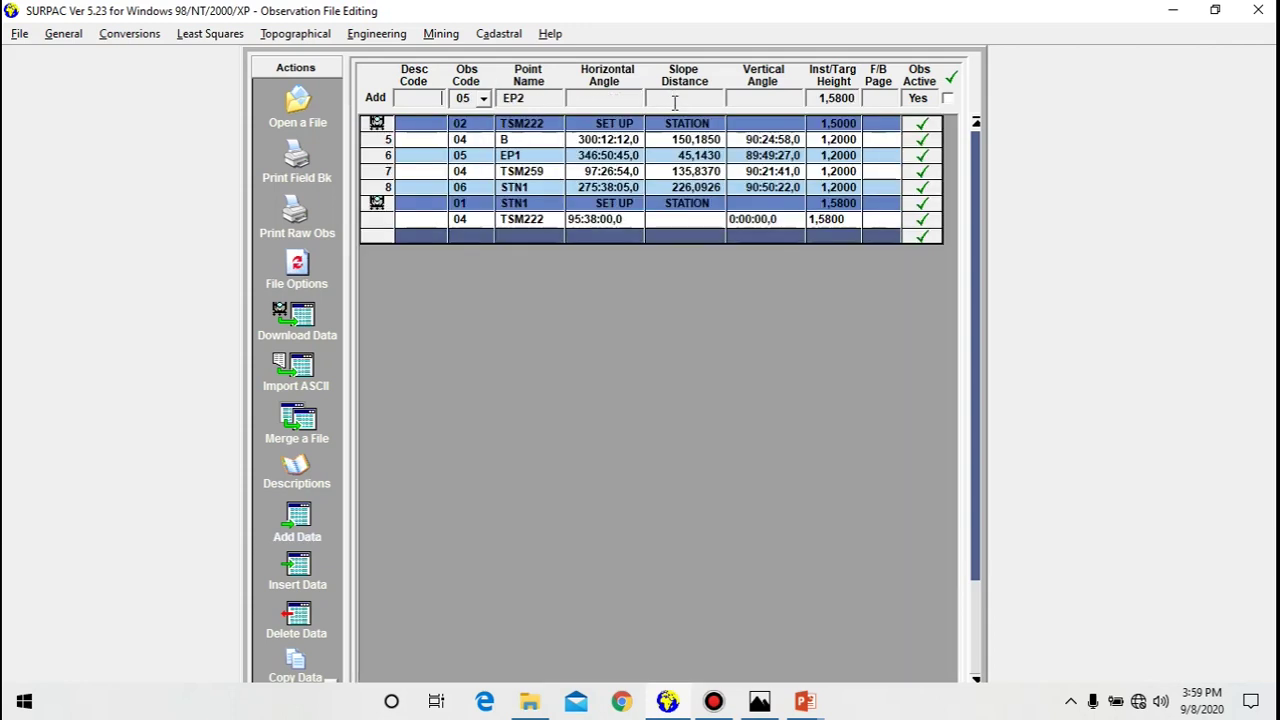
text(2)
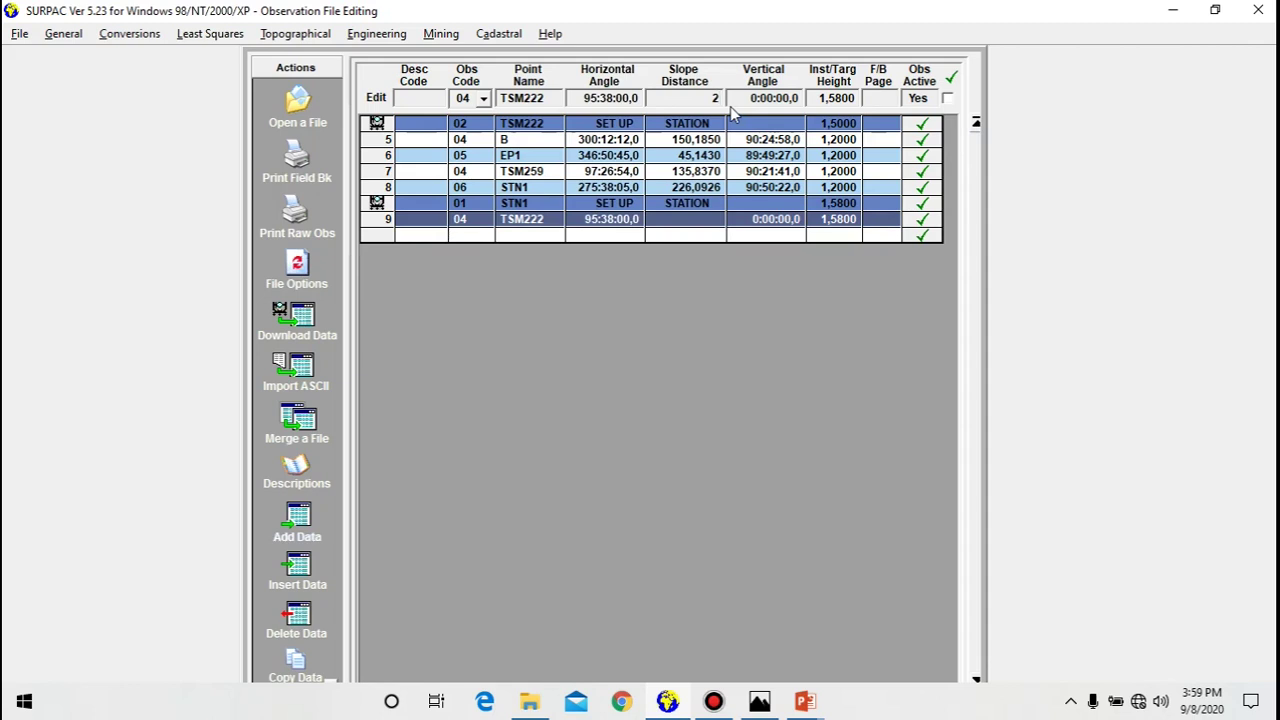
text(26.0921)
click(765, 97)
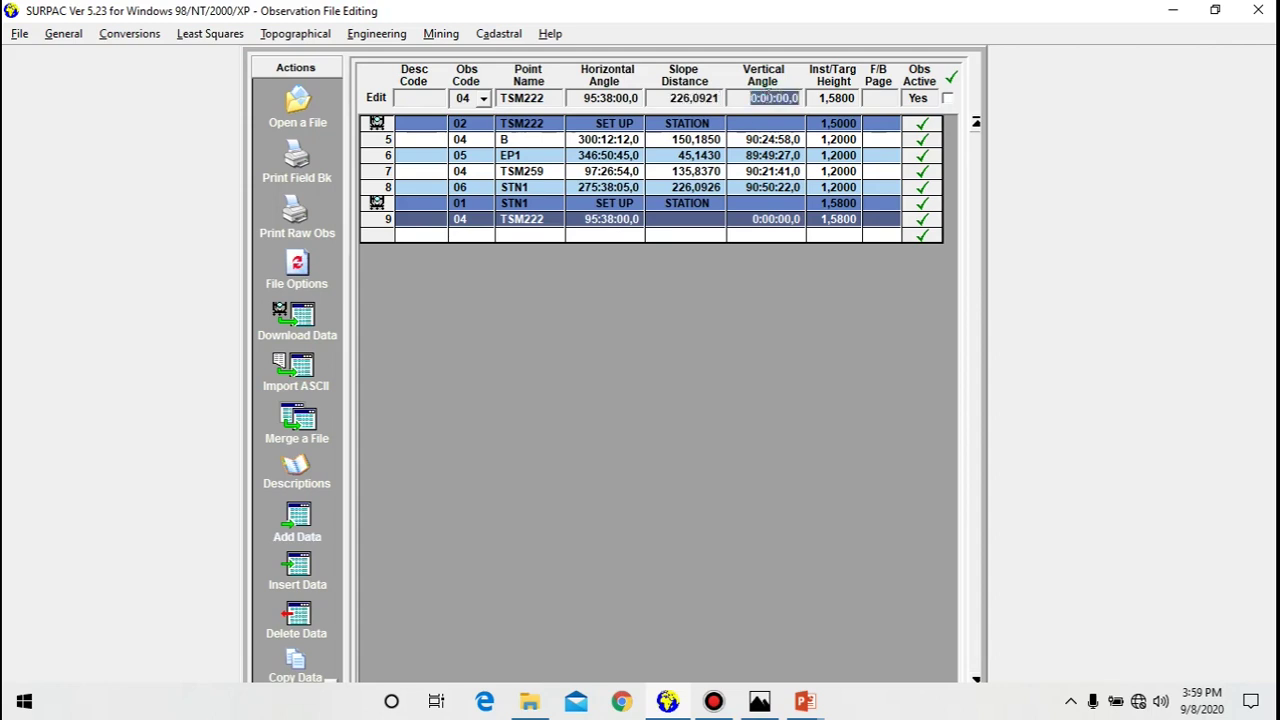
text(89.0931)
click(835, 98)
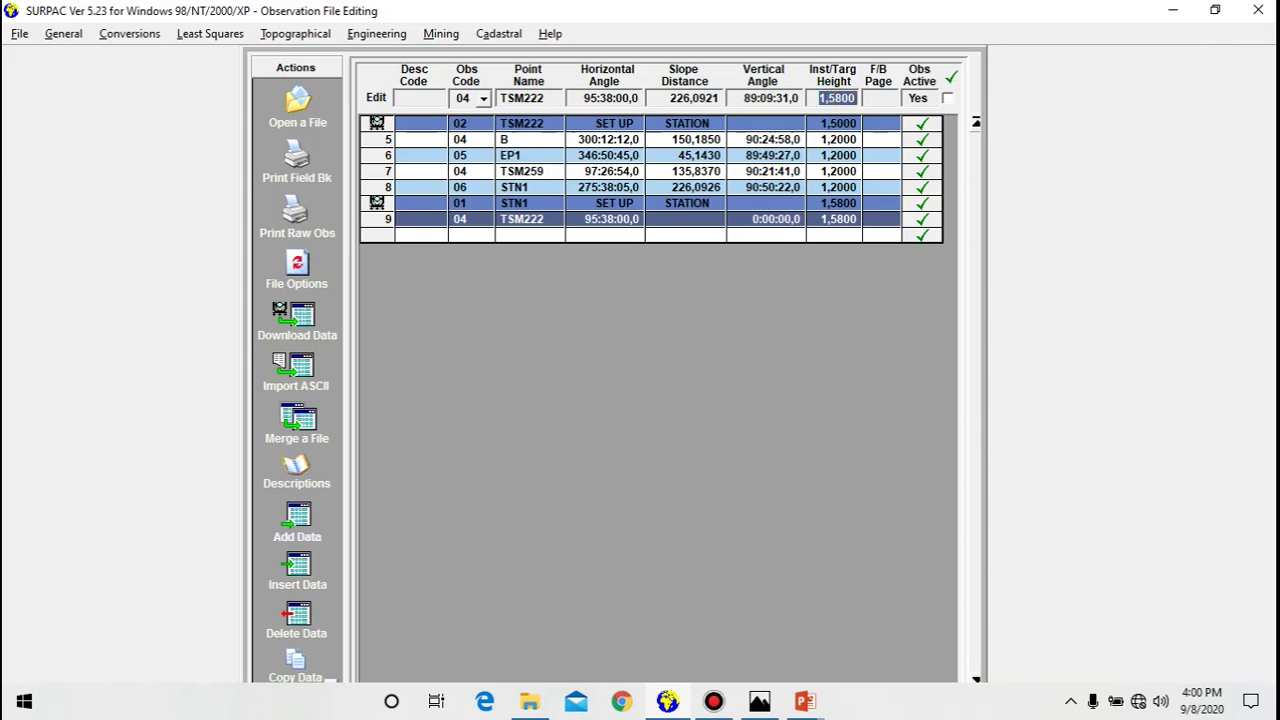
text(1.2)
key(Return)
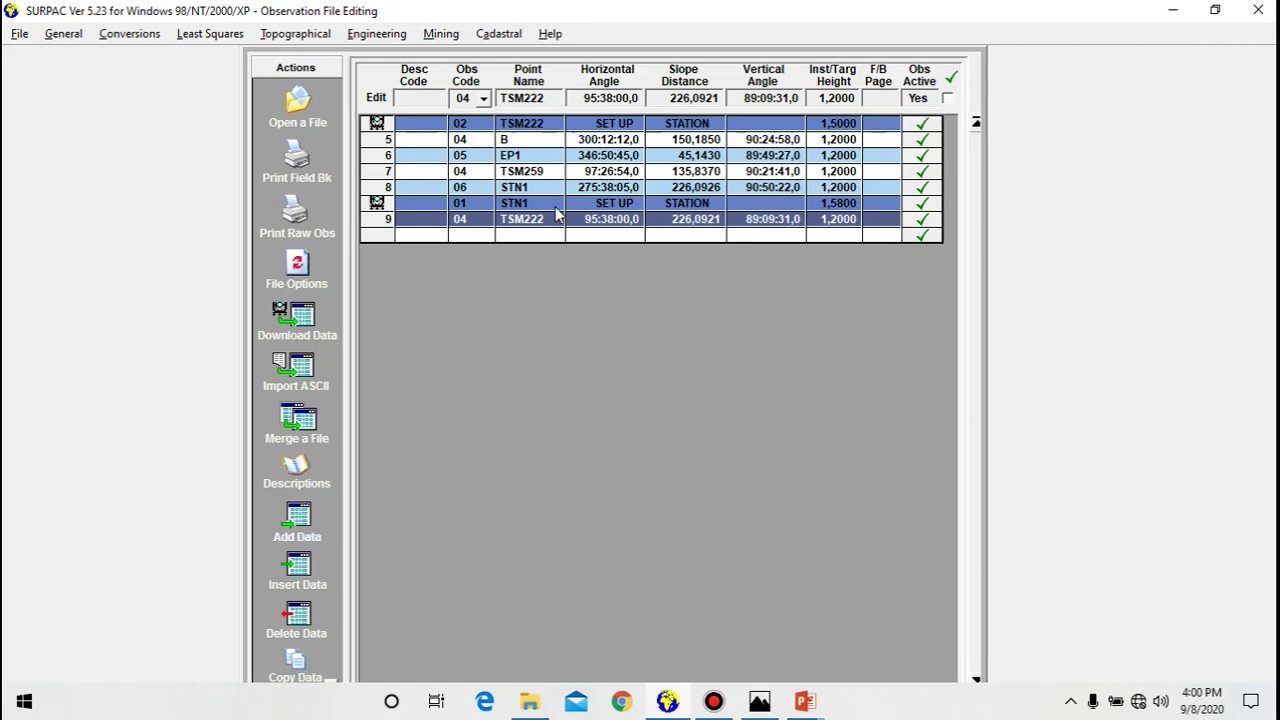
key(Down)
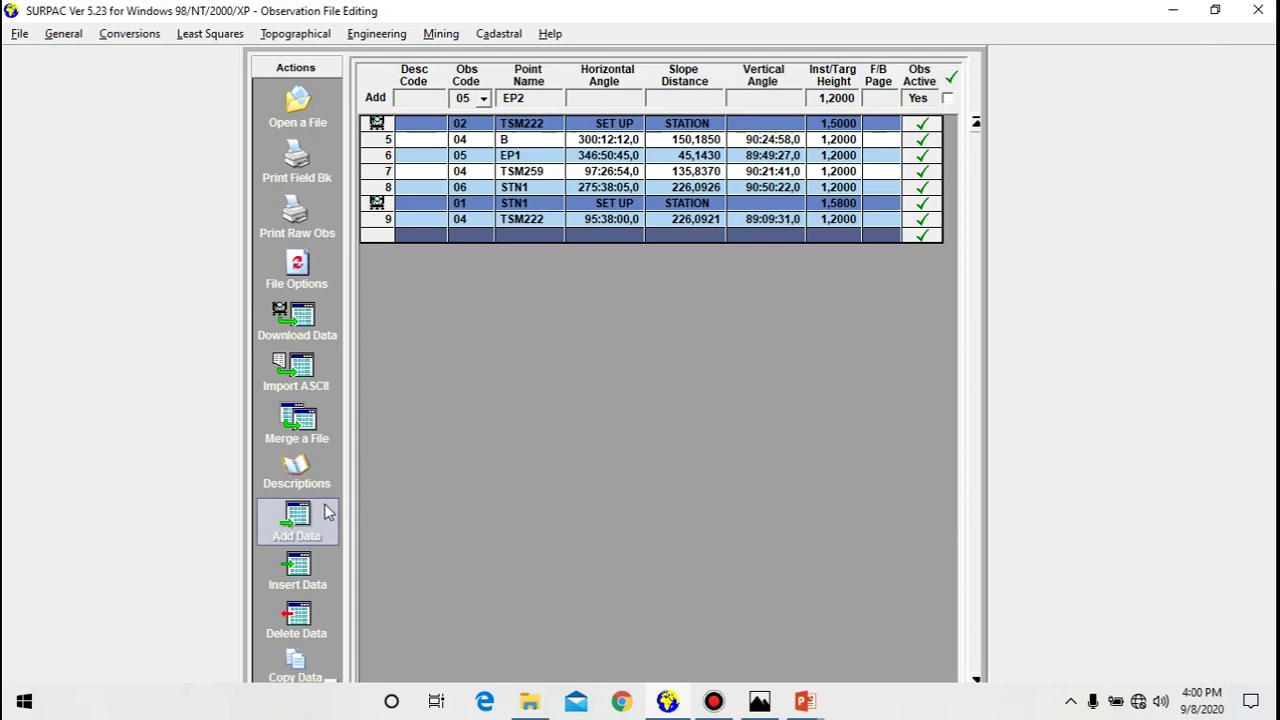
Enter a code 06 row to STN2: angle 314:24:14, slope 84.2790, vertical 91:06:19.
click(483, 98)
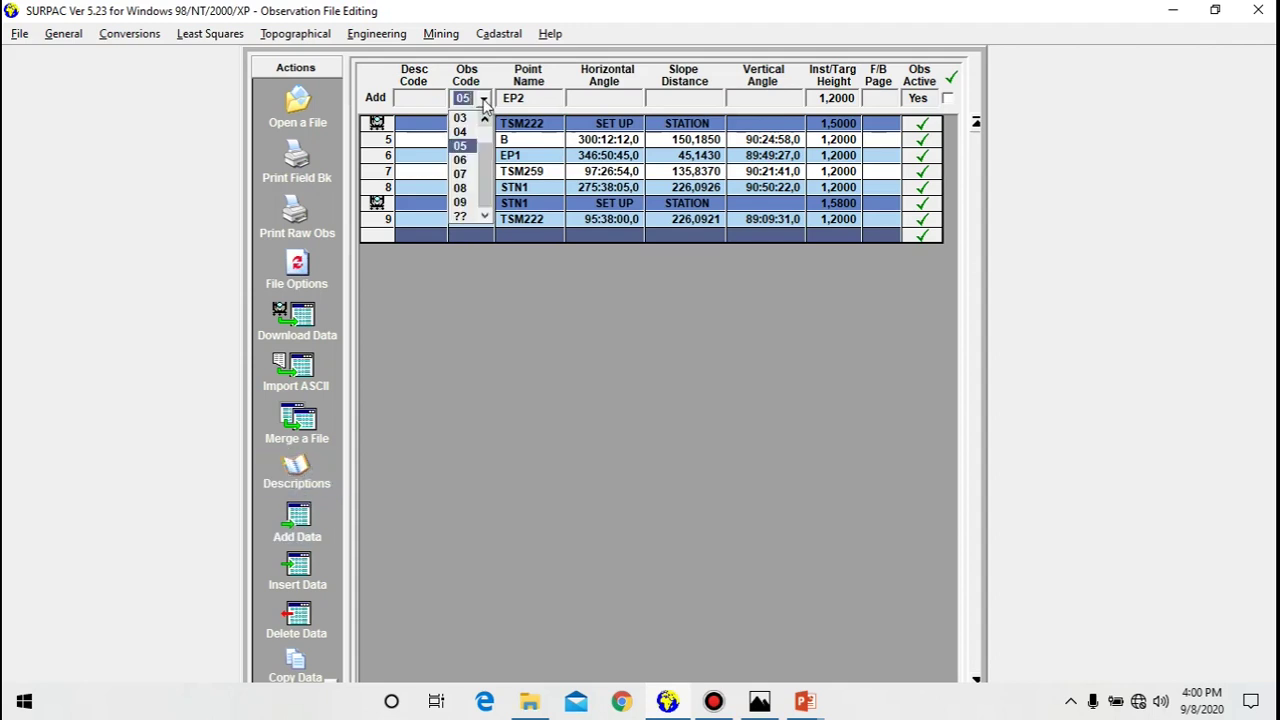
click(465, 161)
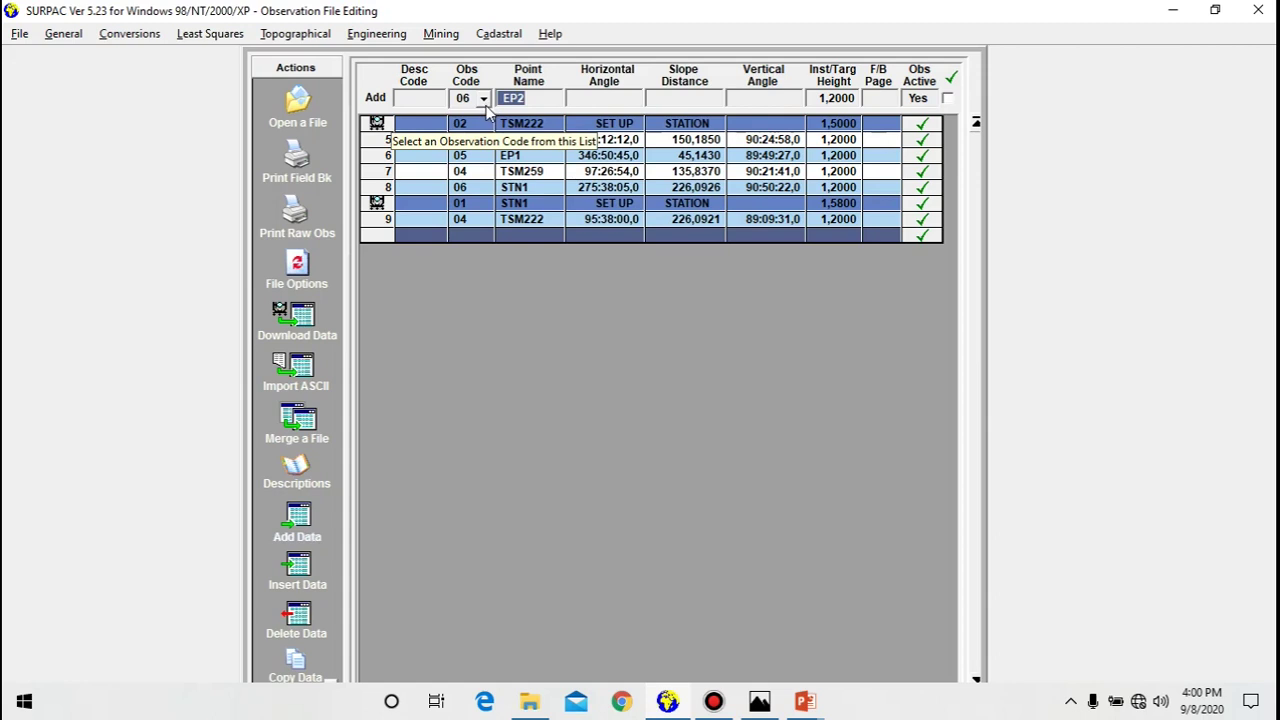
text(STN2)
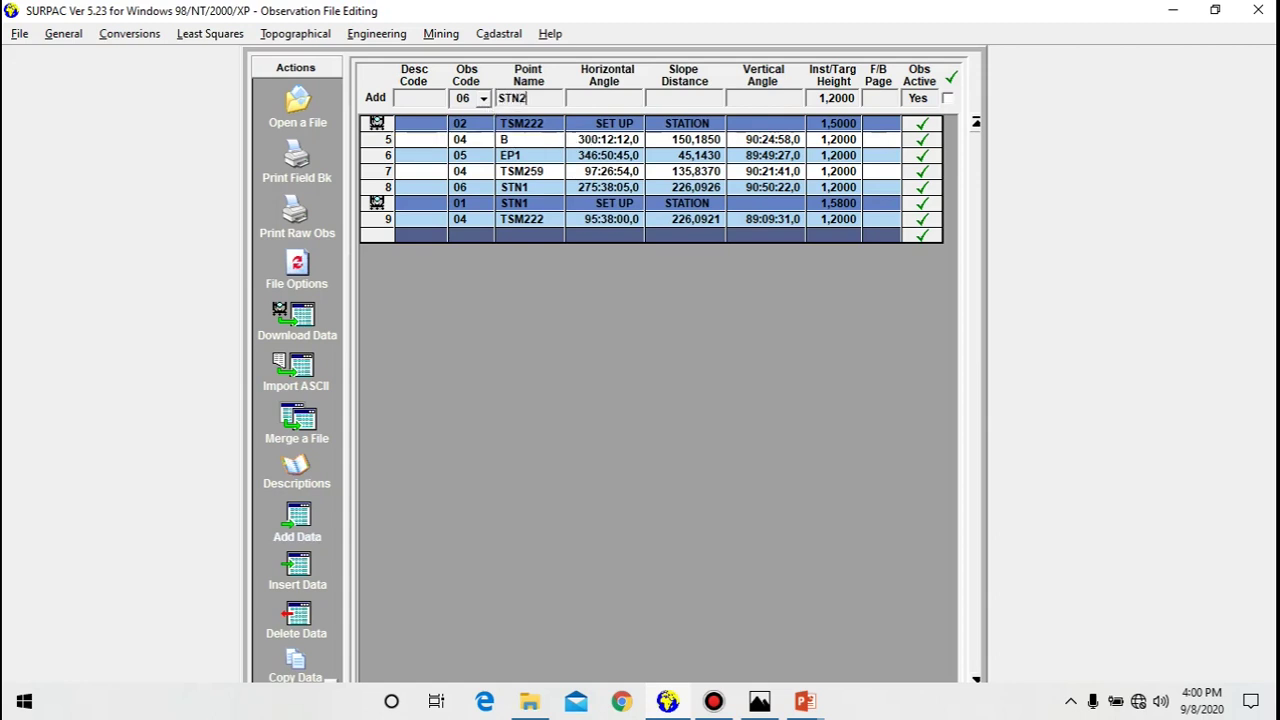
click(594, 98)
text(314.24.14)
click(657, 97)
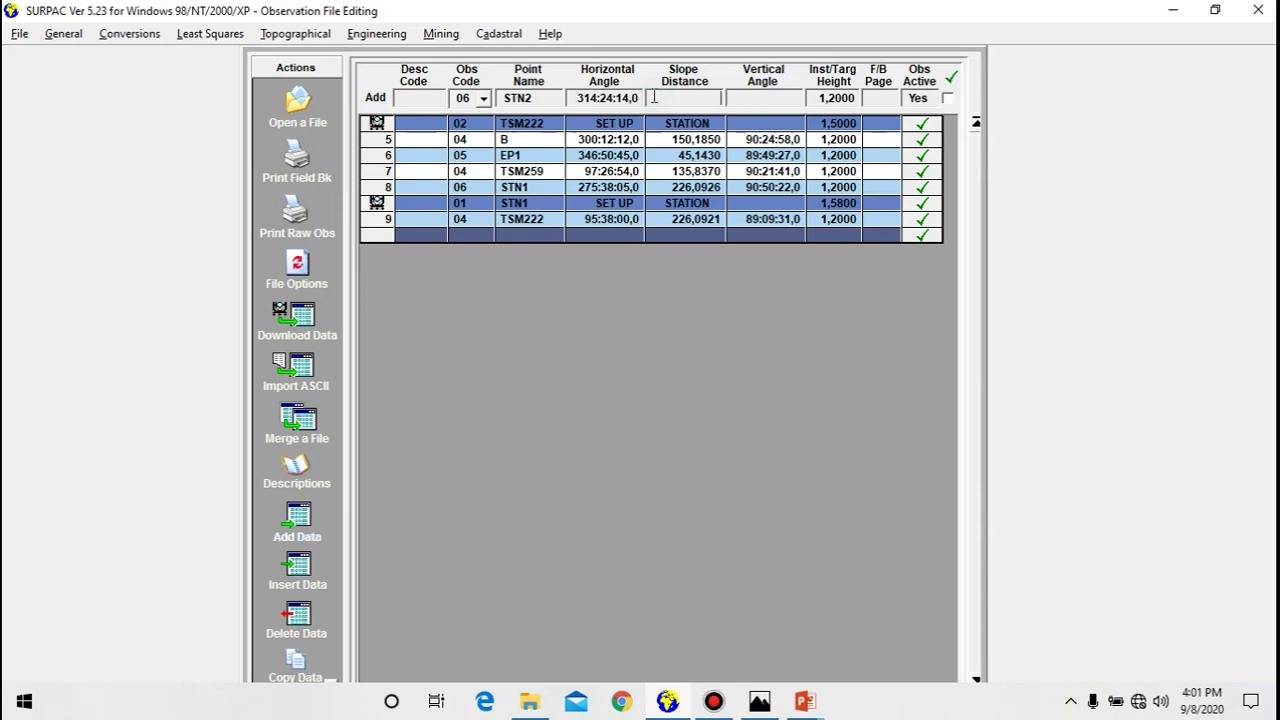
text(84.2790)
click(740, 98)
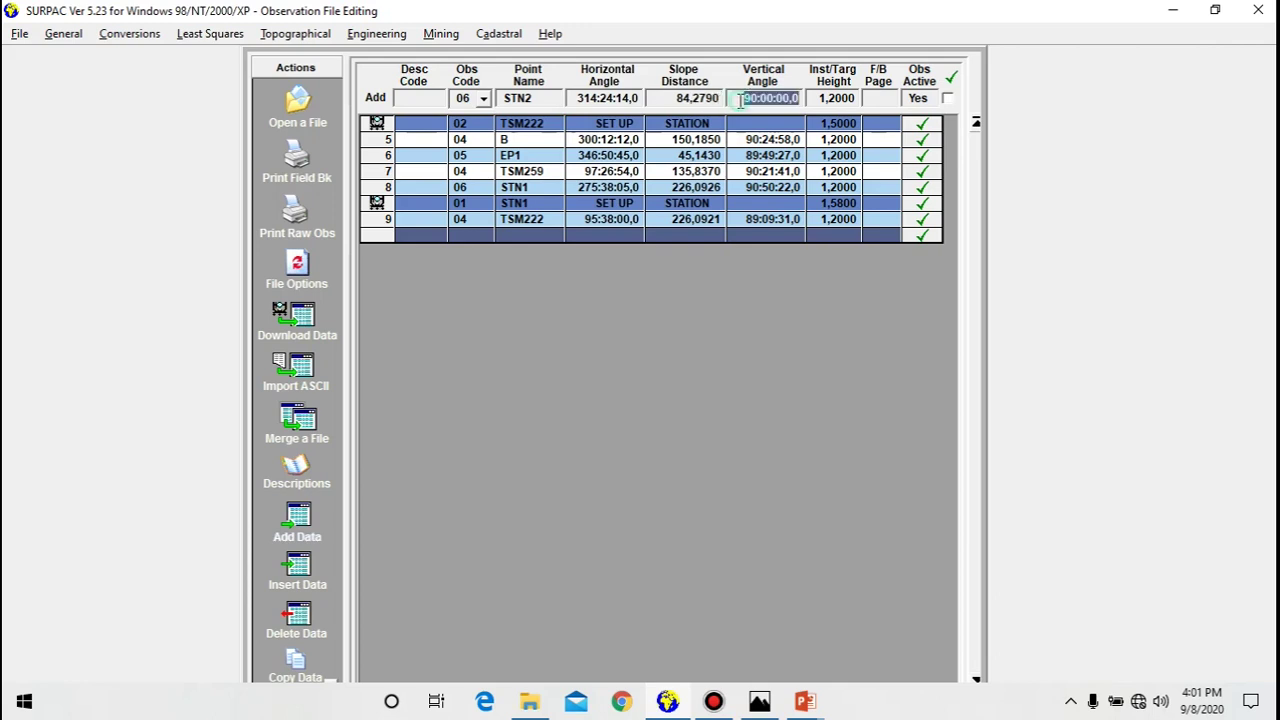
text(91.)
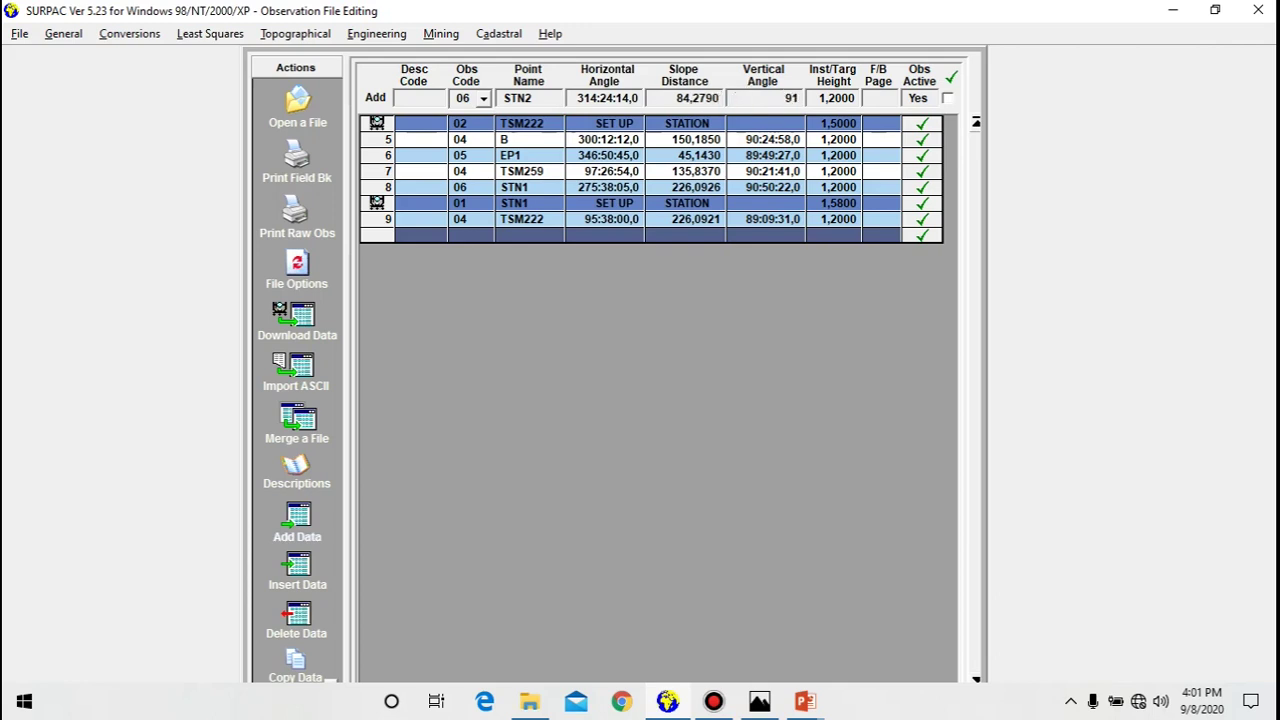
text(0619)
Commit the STN2 observation, then review the Stn1 set-up, TSM222 sight and points 1–6.
click(947, 99)
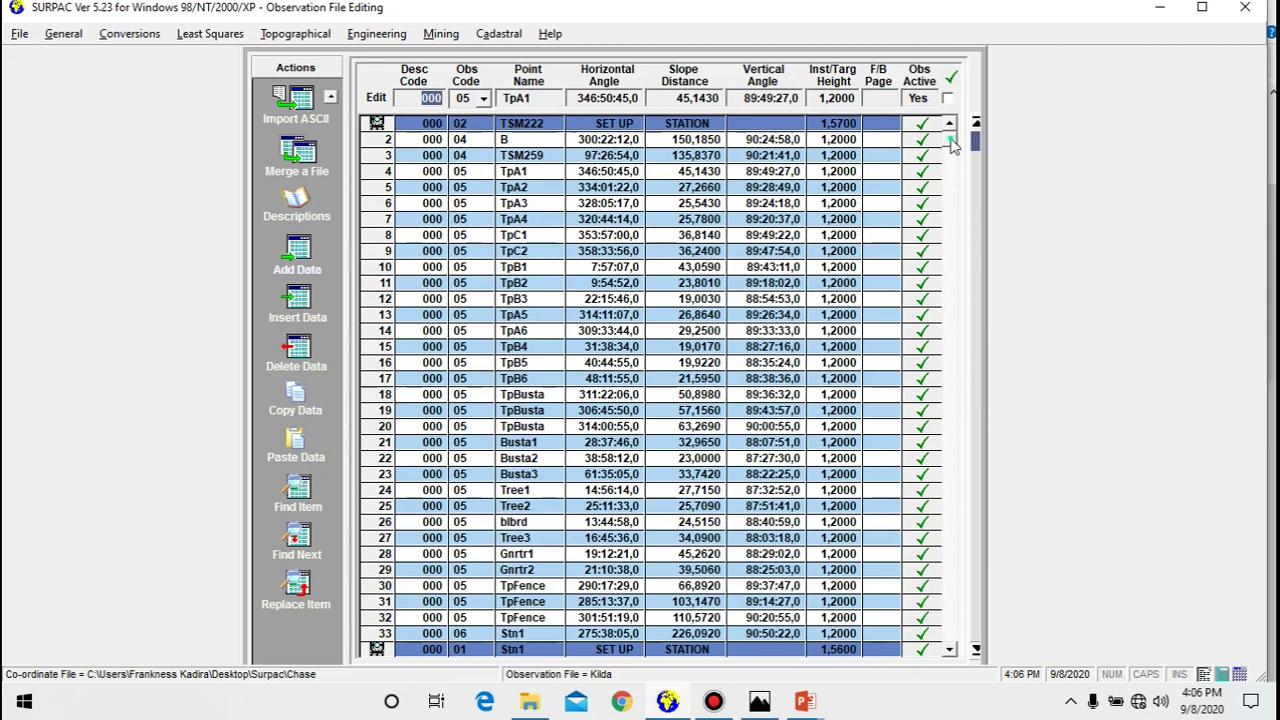
scroll(952, 146, down, 2)
scroll(952, 168, down, 4)
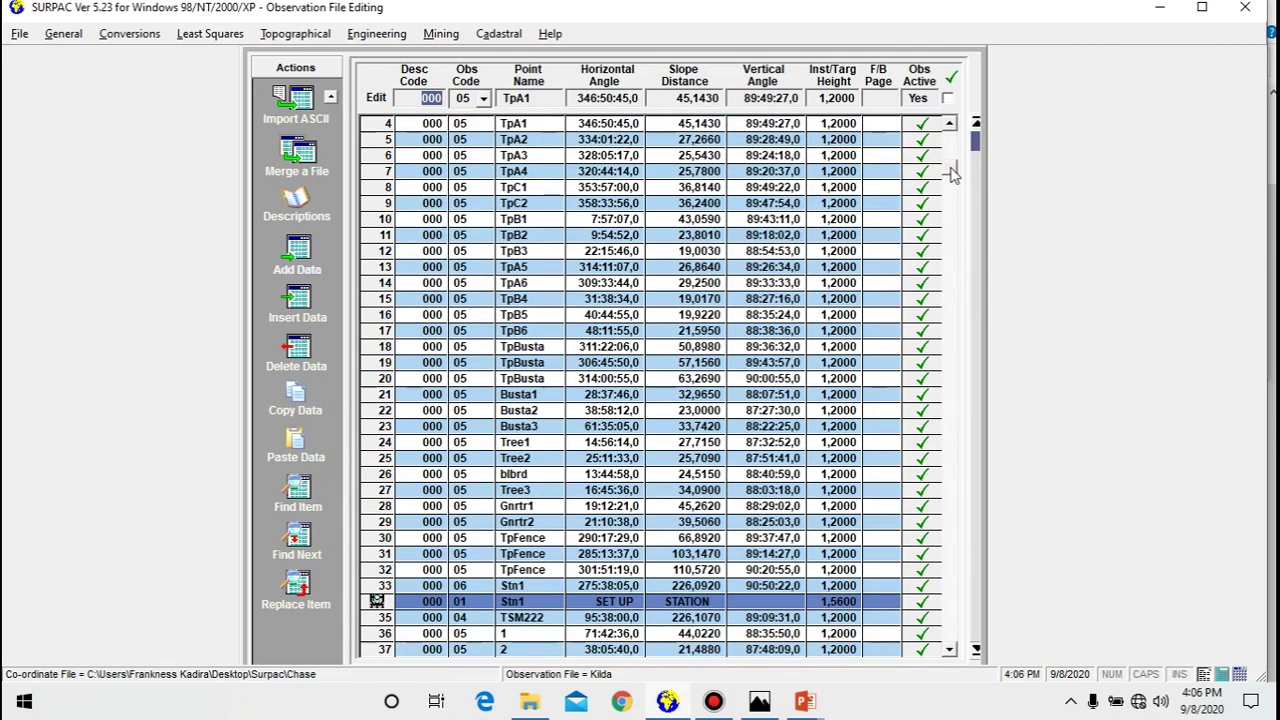
scroll(952, 205, down, 2)
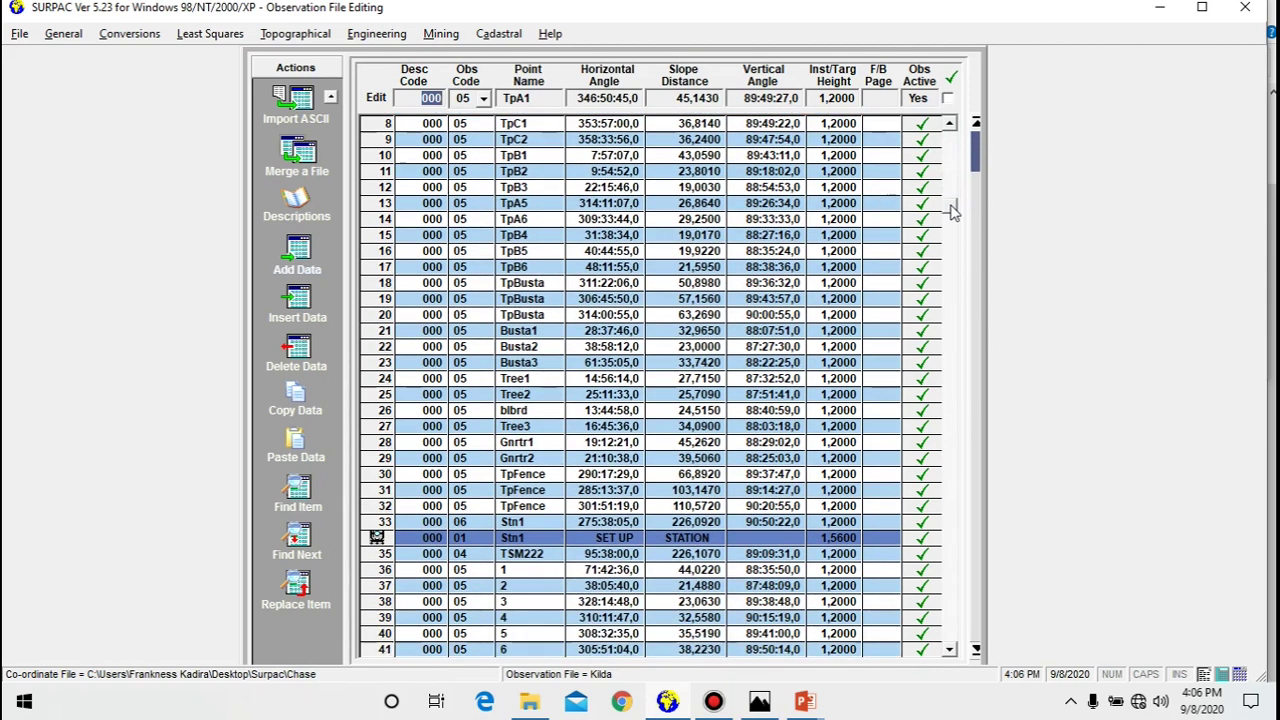